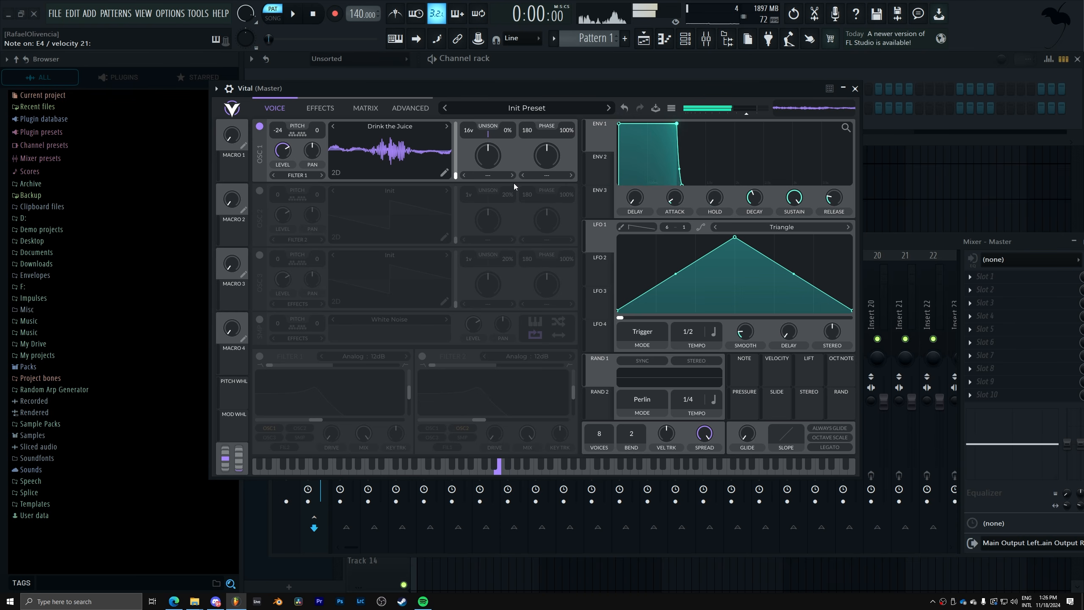
# Sweep oscillator 1's wave frame and return it to frame 0.
pyautogui.click(415, 110)
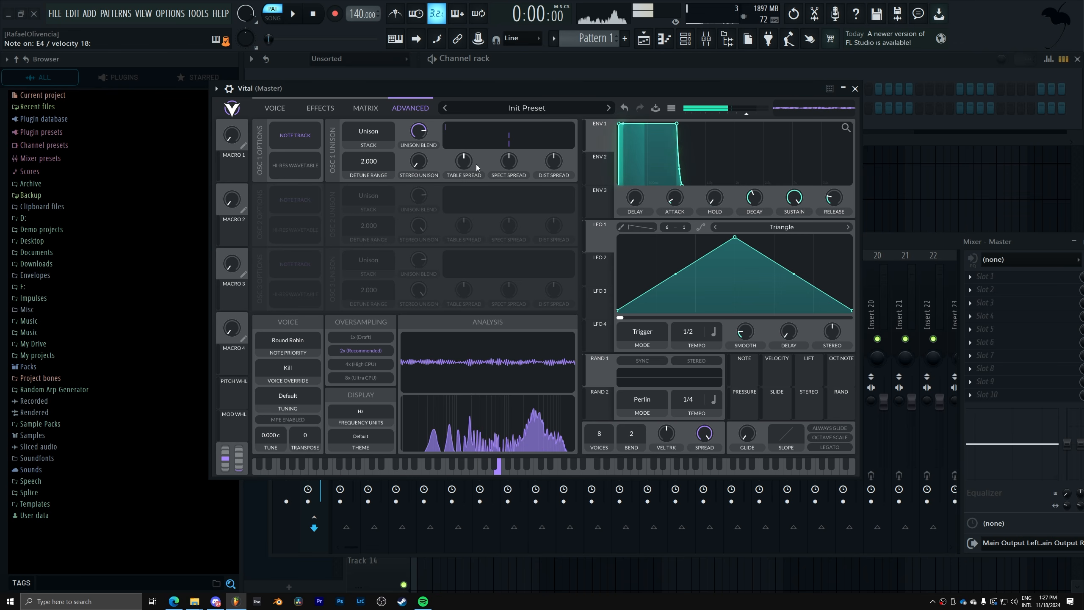
pyautogui.click(275, 107)
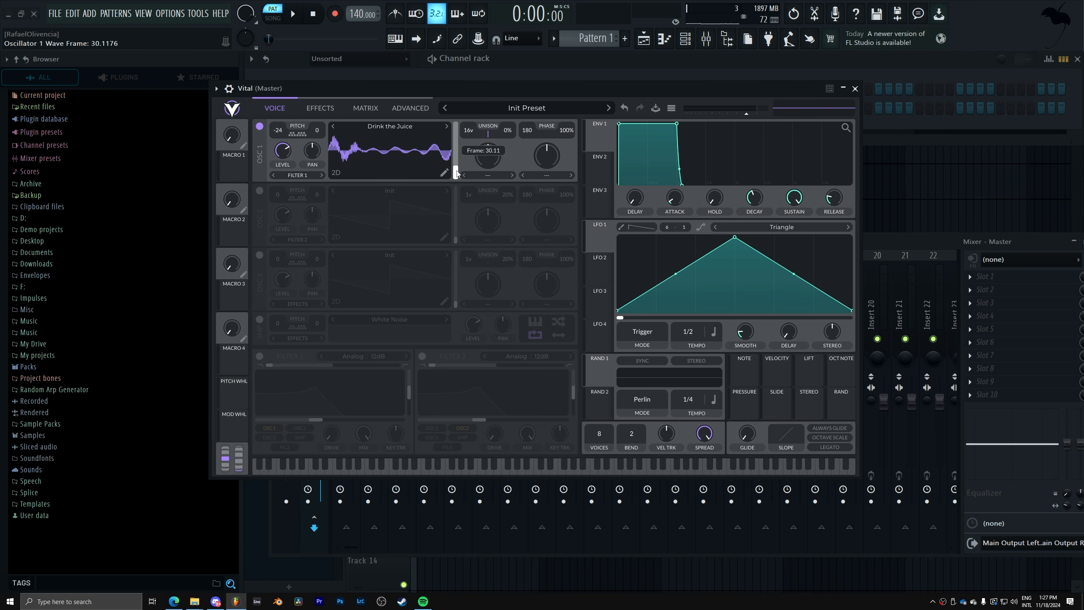
pyautogui.moveTo(457, 173)
pyautogui.mouseDown()
pyautogui.moveTo(456, 145)
pyautogui.moveTo(455, 161)
pyautogui.mouseUp()
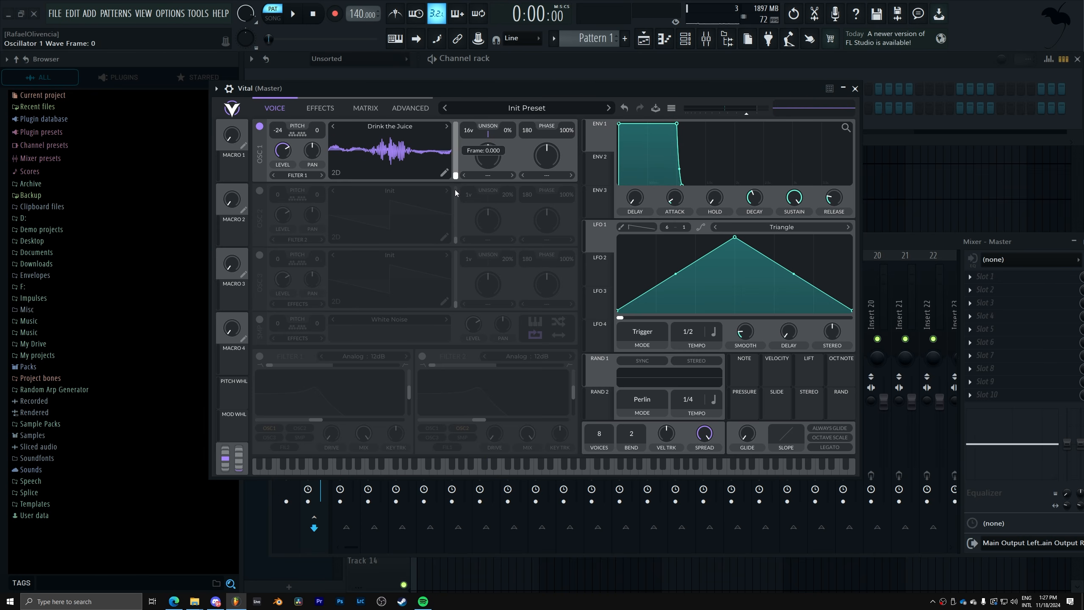
pyautogui.click(414, 108)
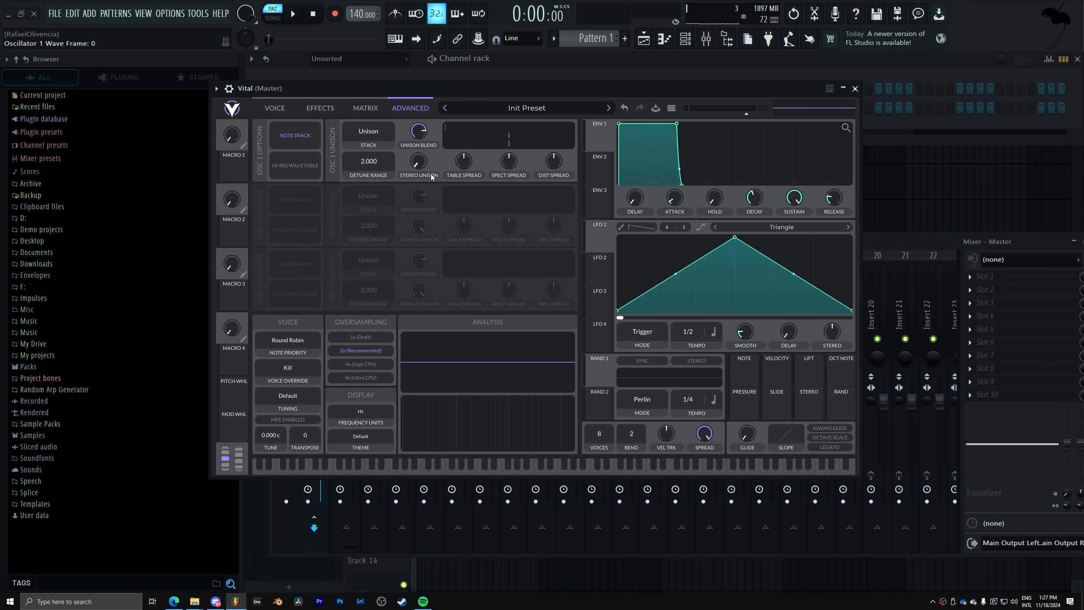
pyautogui.click(276, 108)
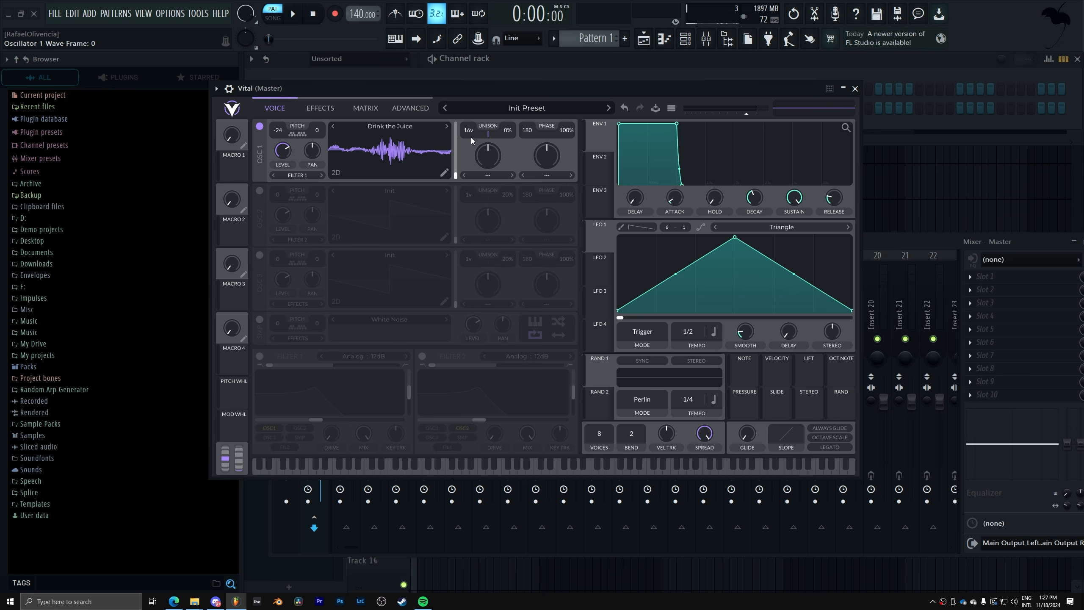
# Raise oscillator 1's unison table spread to its maximum.
pyautogui.click(422, 109)
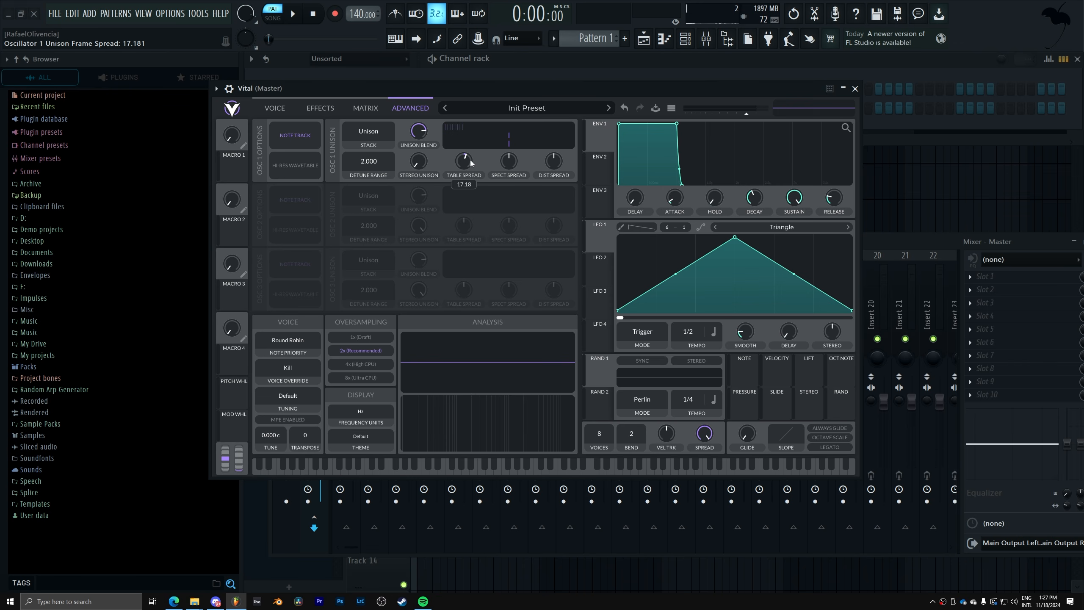
pyautogui.moveTo(470, 159); pyautogui.dragTo(497, 114)
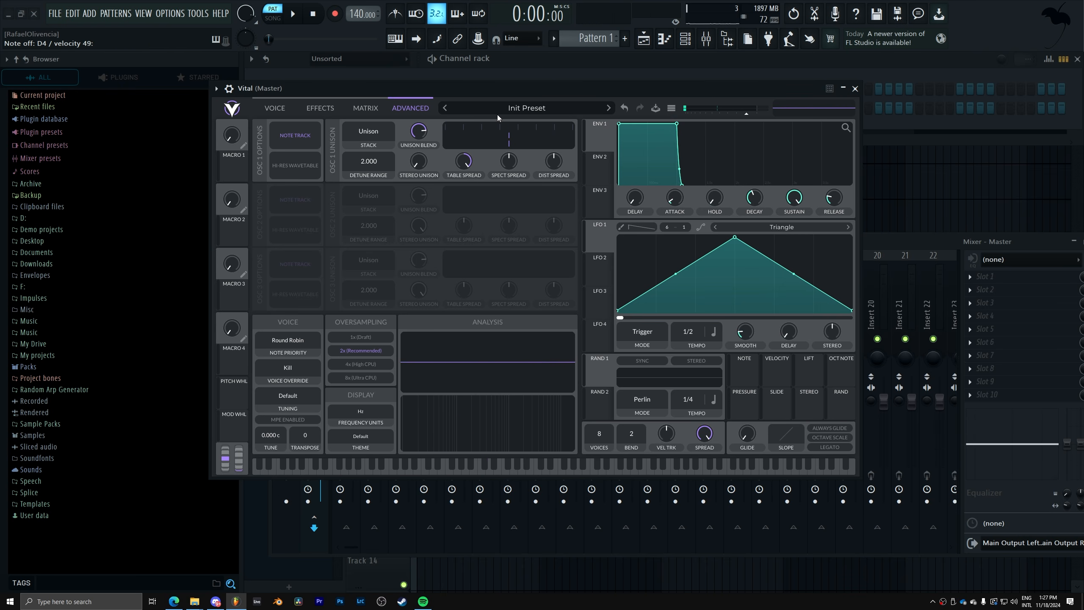
pyautogui.click(265, 108)
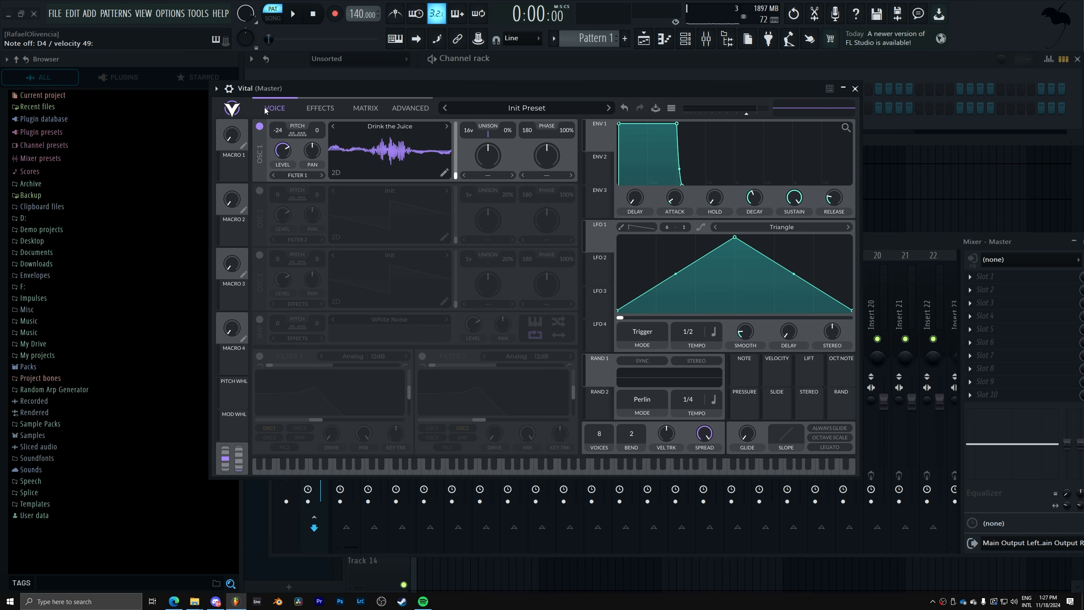
pyautogui.click(408, 108)
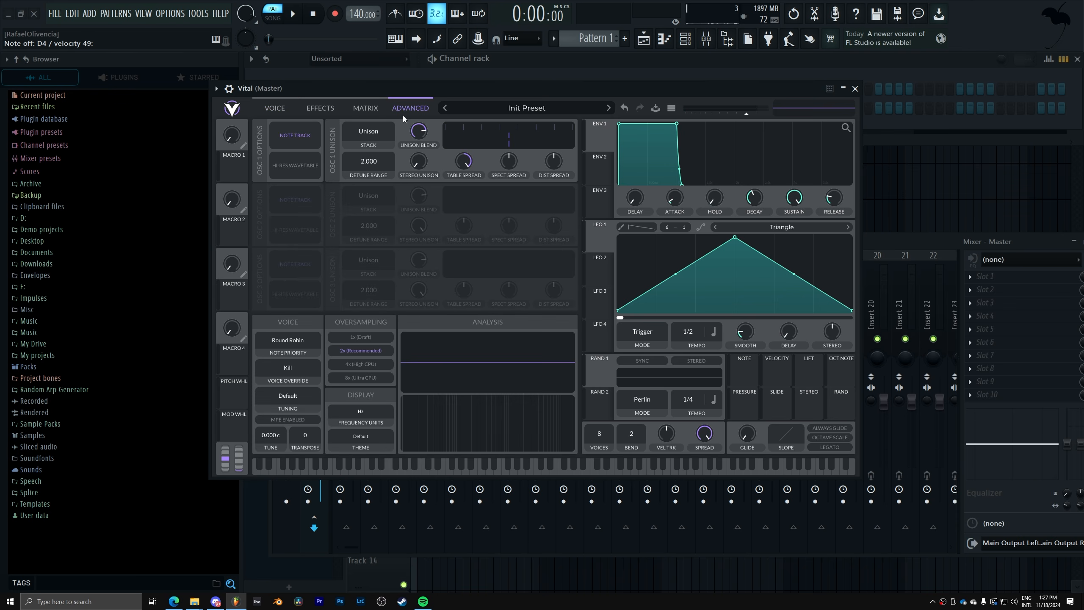
pyautogui.moveTo(464, 161); pyautogui.dragTo(463, 184)
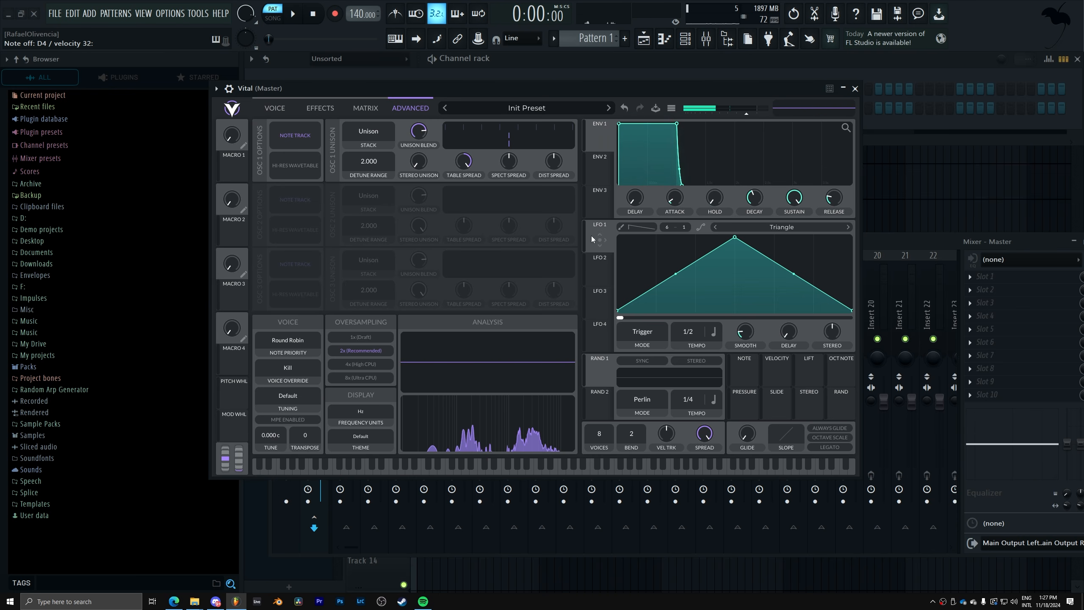
# Modulate oscillator 1's table spread with LFO 1 by about 82.74, reshaping the LFO into a fast rise with a slow curved fall.
pyautogui.moveTo(597, 232); pyautogui.dragTo(464, 176)
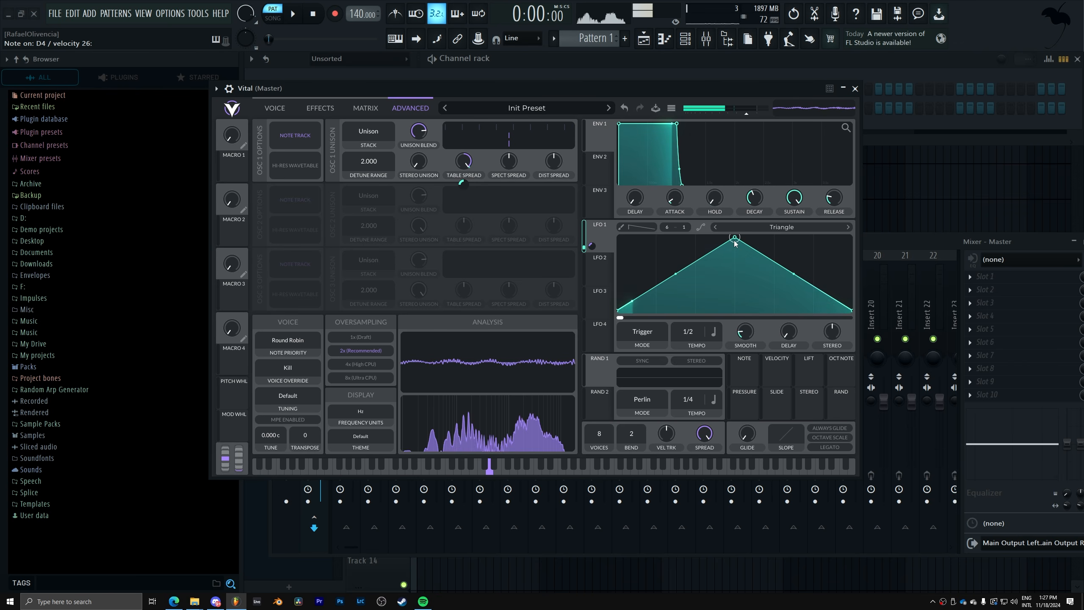
pyautogui.moveTo(734, 237); pyautogui.dragTo(656, 218)
pyautogui.moveTo(637, 272); pyautogui.dragTo(636, 247)
pyautogui.moveTo(757, 274)
pyautogui.mouseDown()
pyautogui.moveTo(767, 251)
pyautogui.moveTo(755, 257)
pyautogui.mouseUp()
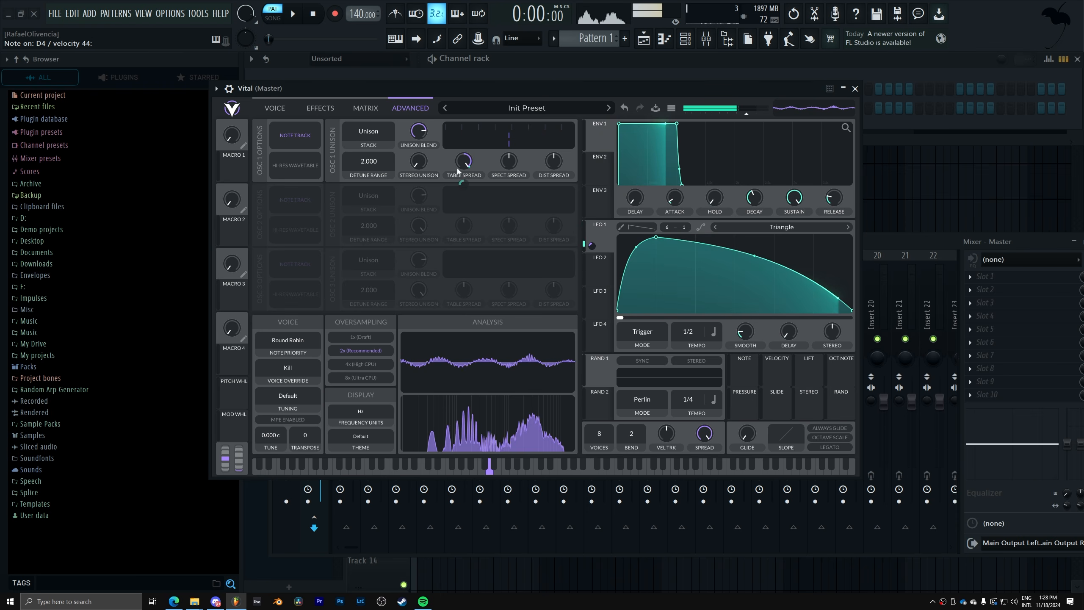
pyautogui.moveTo(463, 163)
pyautogui.mouseDown()
pyautogui.moveTo(461, 184)
pyautogui.moveTo(463, 157)
pyautogui.mouseUp()
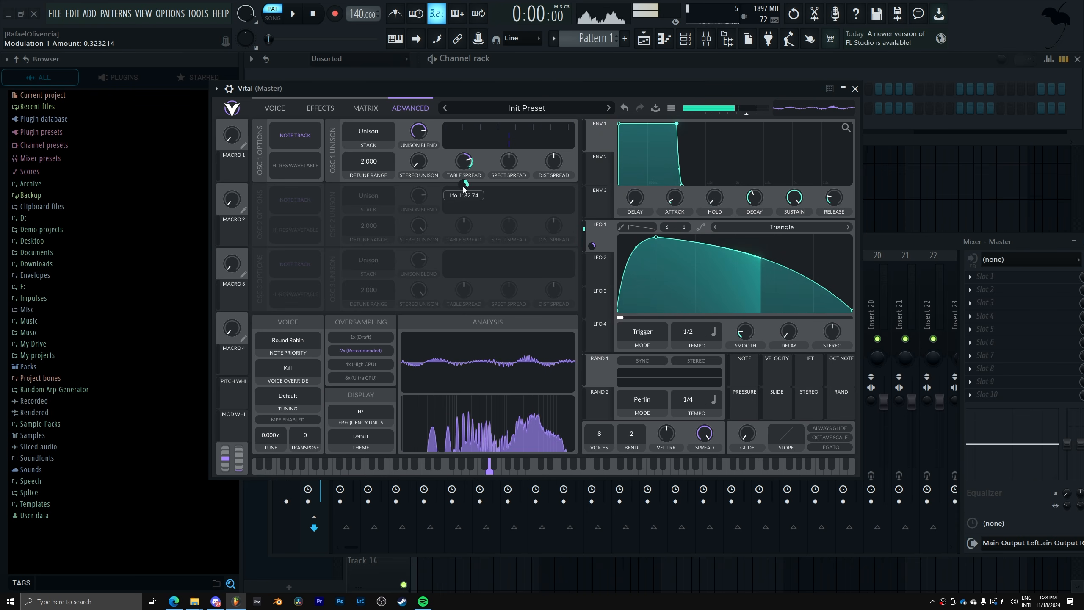
# Shape LFO 2 as a rising ramp and assign it to oscillator 1's wave frame with an amount of about 84.
pyautogui.click(281, 107)
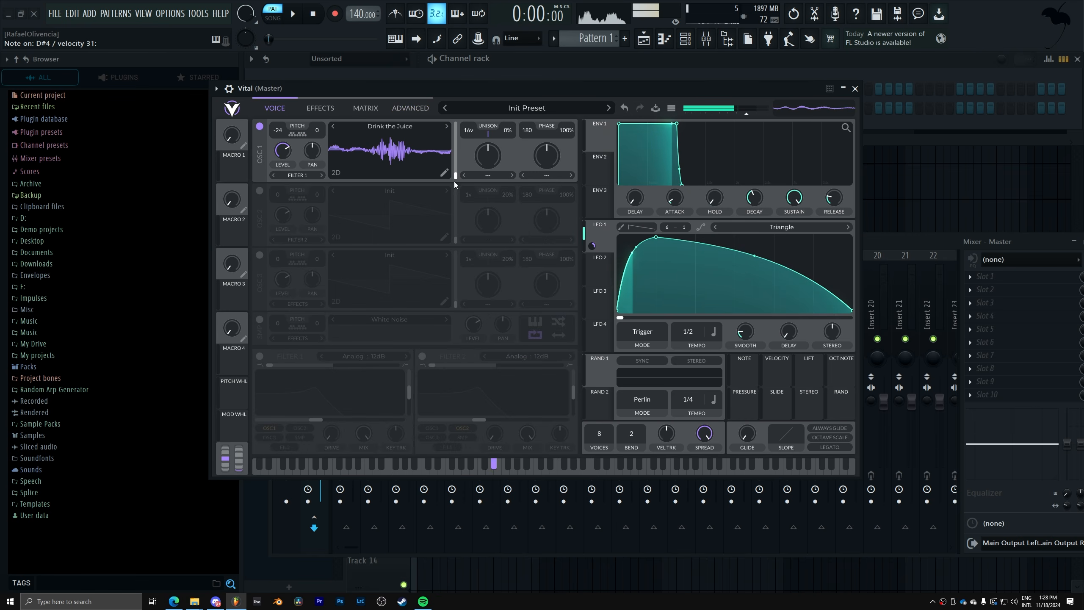
pyautogui.moveTo(454, 181); pyautogui.dragTo(452, 239)
pyautogui.click(608, 267)
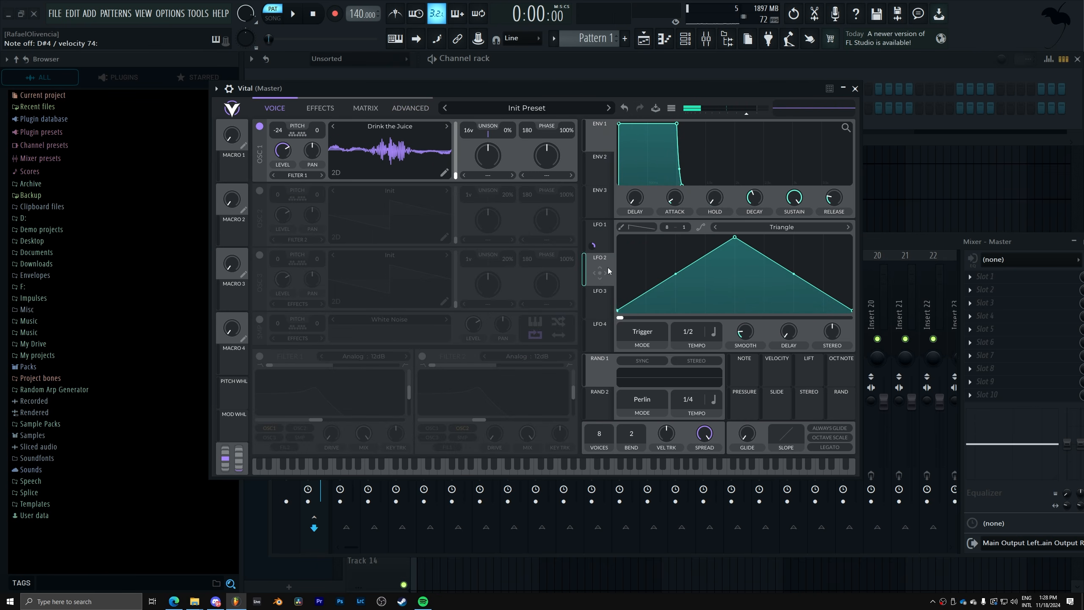
pyautogui.moveTo(740, 239); pyautogui.dragTo(853, 238)
pyautogui.moveTo(602, 265); pyautogui.dragTo(454, 173)
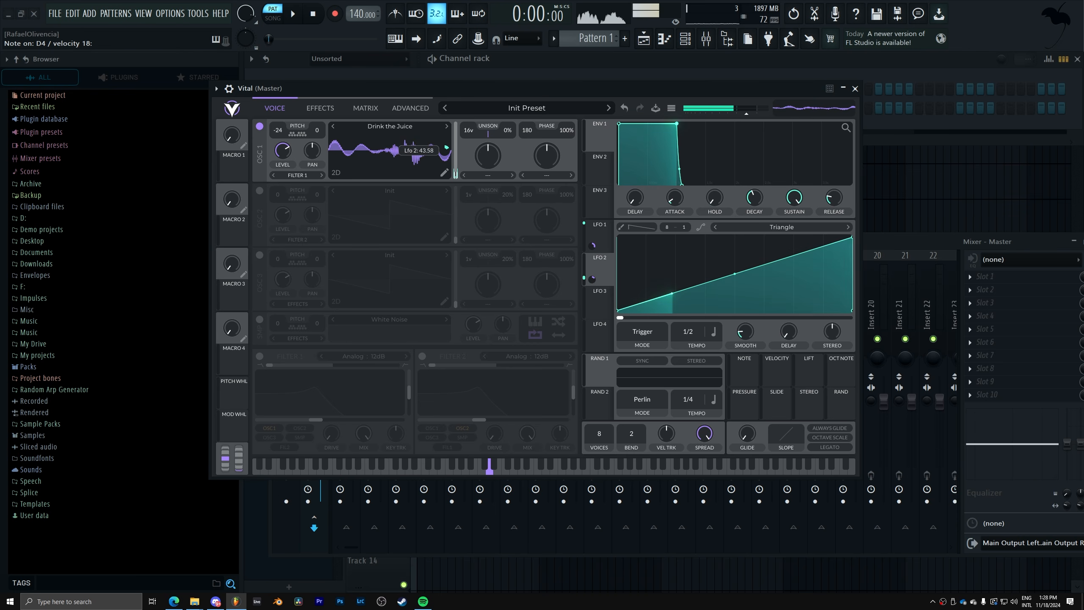
pyautogui.moveTo(445, 154); pyautogui.dragTo(445, 129)
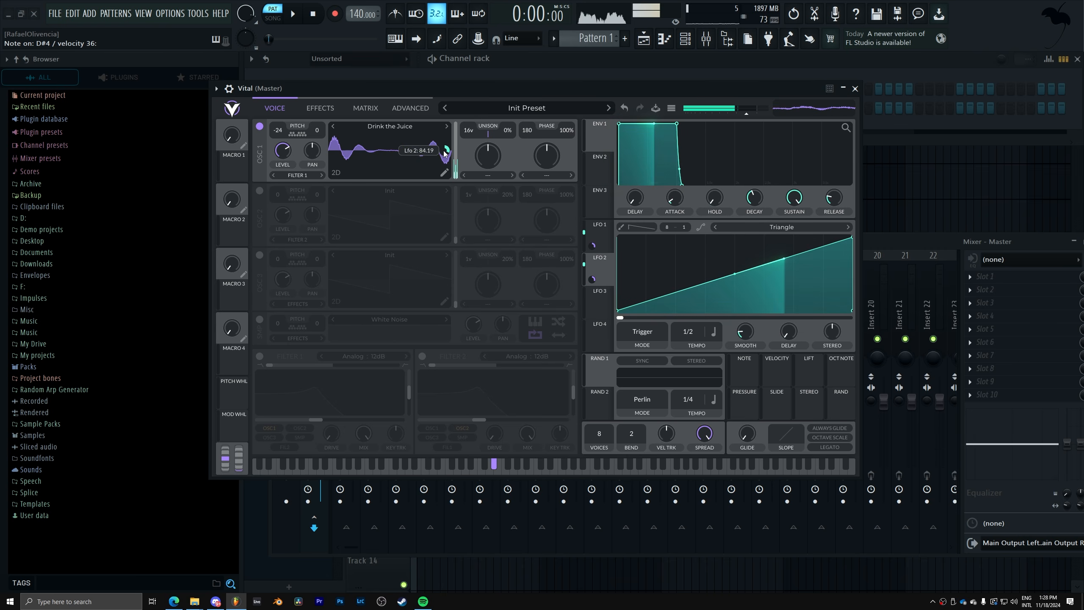
# Return LFO 2 to a centred triangle at tempo 1/1 and reduce its wave frame modulation to about 53.
pyautogui.moveTo(849, 239); pyautogui.dragTo(734, 238)
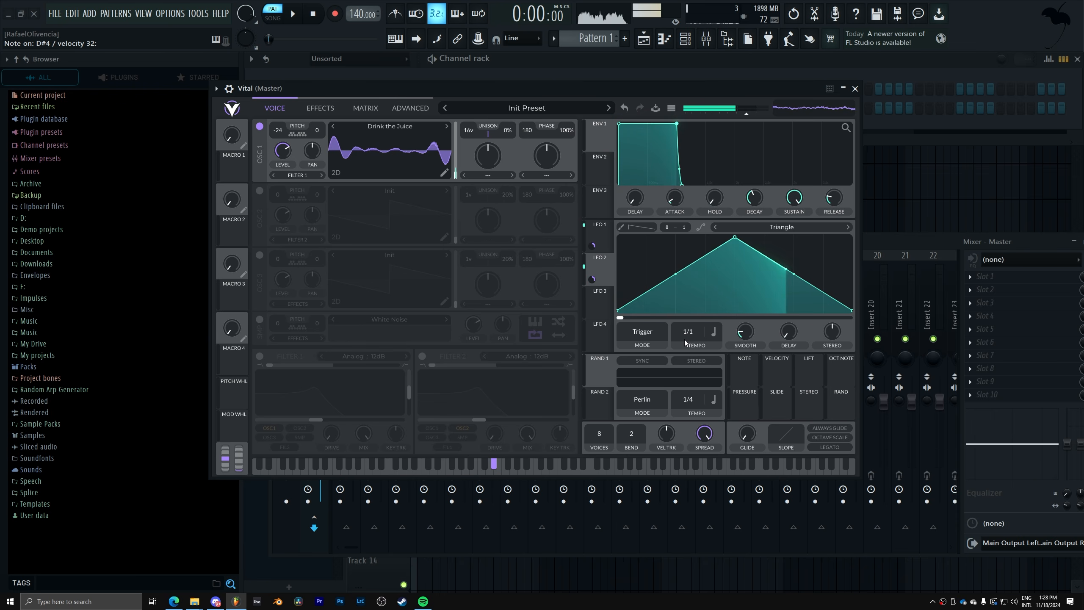
pyautogui.moveTo(455, 160)
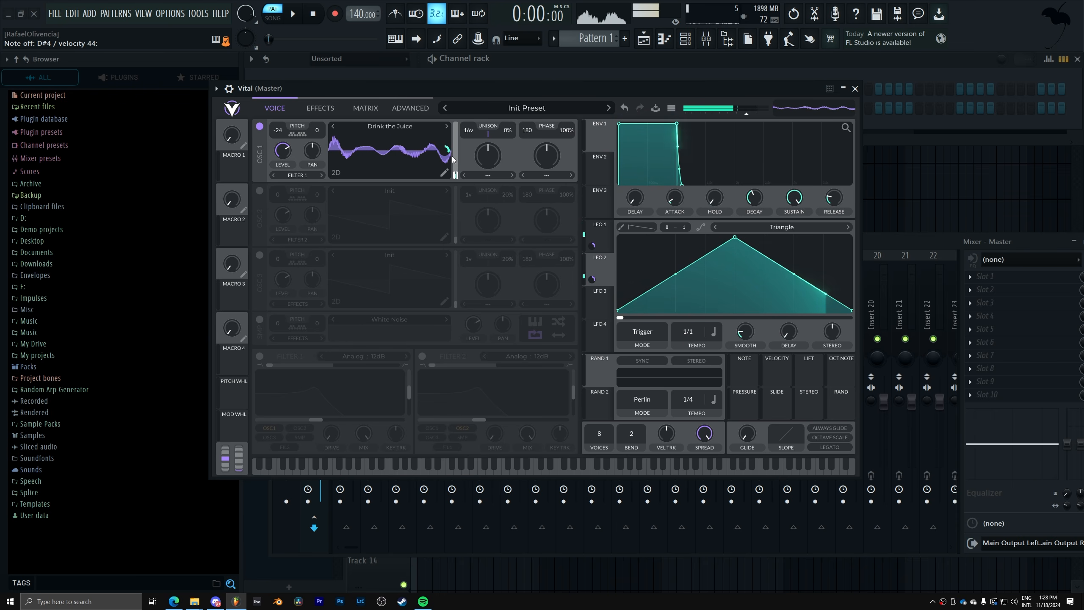
pyautogui.moveTo(447, 149); pyautogui.dragTo(445, 155)
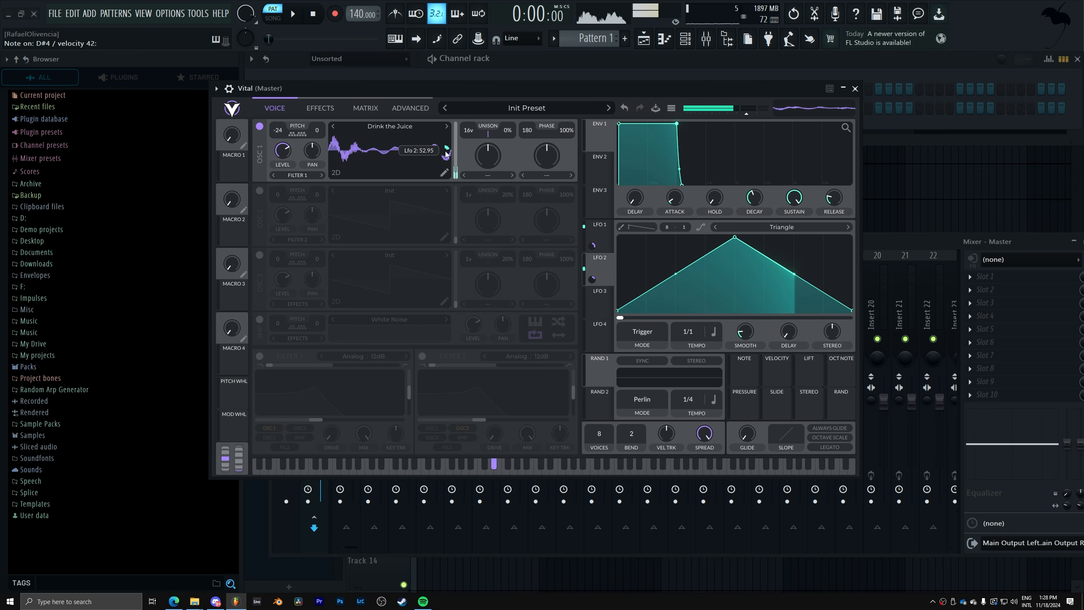
pyautogui.scroll(-1, 446, 154)
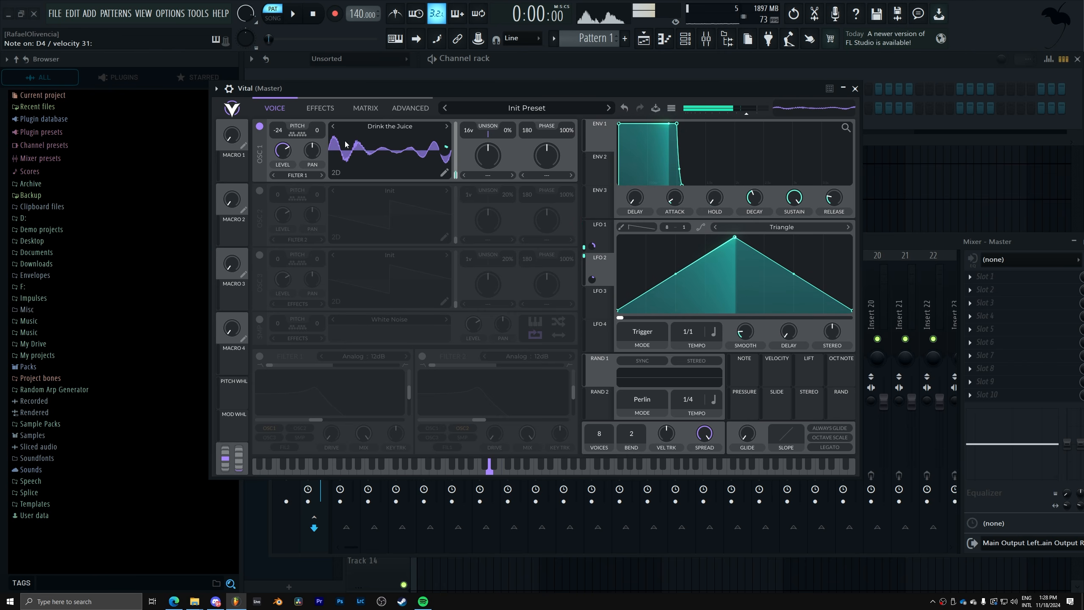
# Set oscillator 1's phase distortion type to Bend and raise its unison distortion spread to about 57%.
pyautogui.click(545, 175)
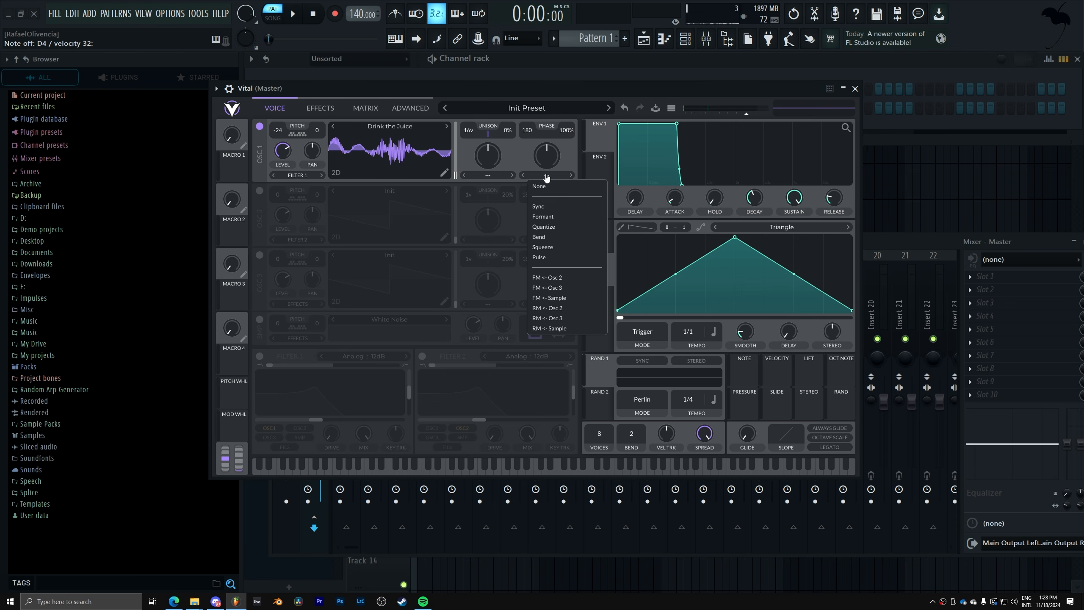
pyautogui.click(563, 237)
pyautogui.click(410, 107)
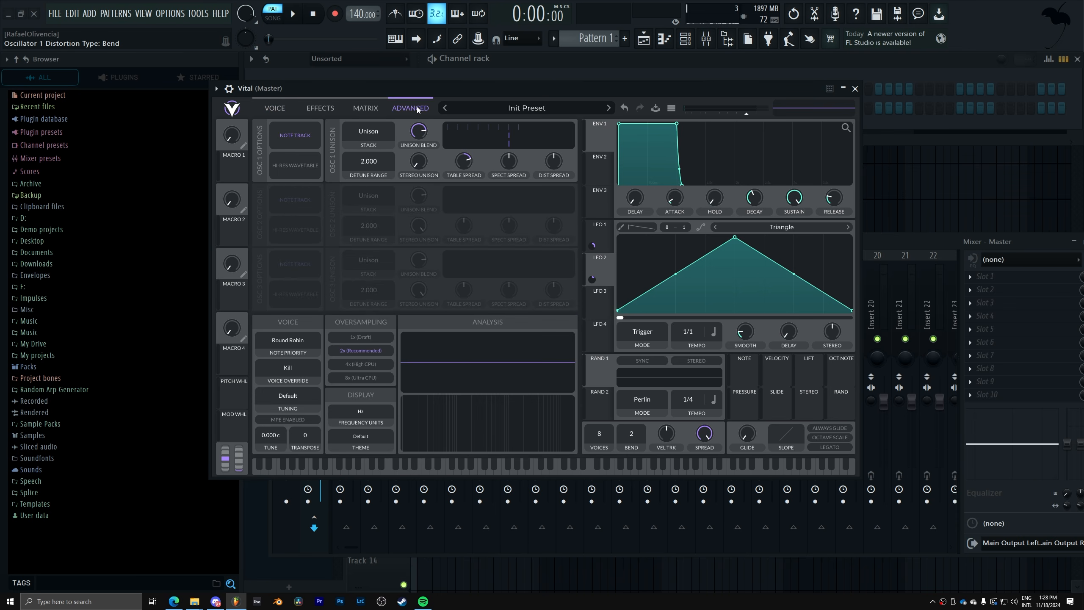
pyautogui.moveTo(553, 171); pyautogui.dragTo(562, 137)
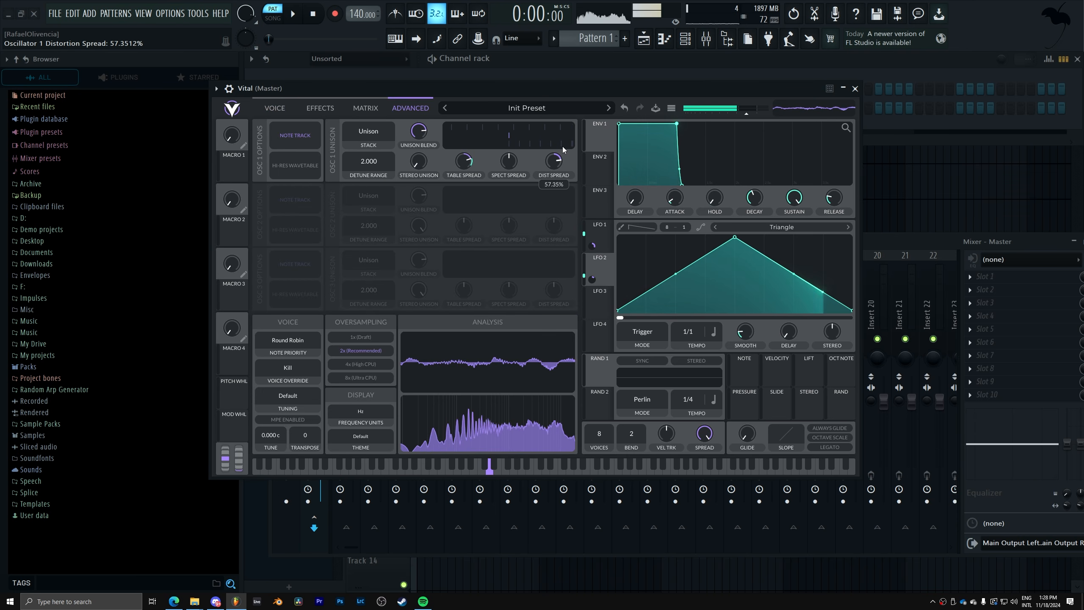
# Assign LFO 1 to oscillator 1's distortion spread and set the base spread to about -51%.
pyautogui.click(599, 232)
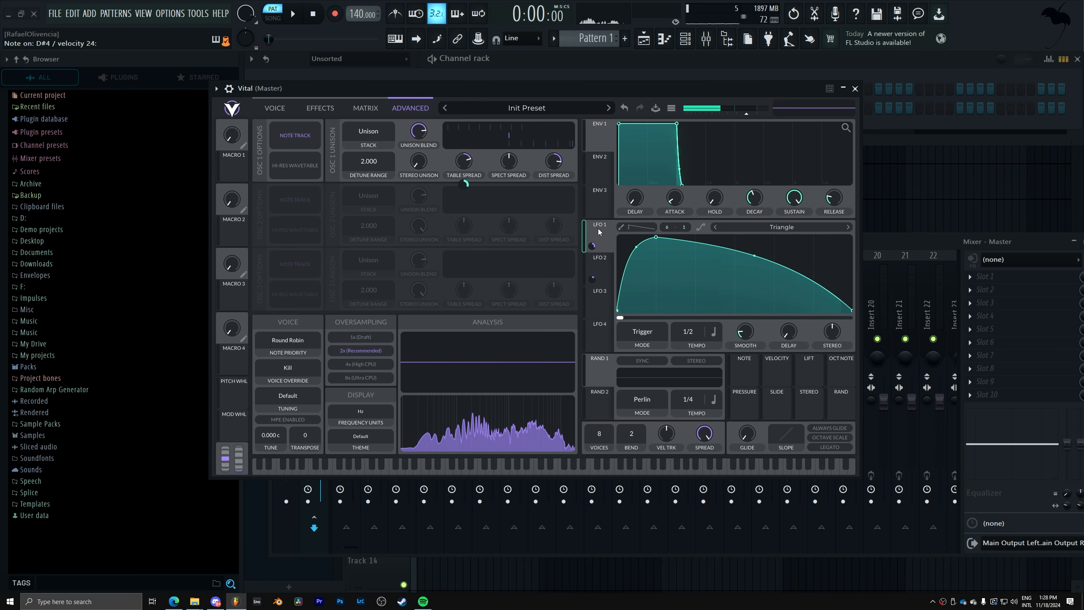
pyautogui.moveTo(598, 230); pyautogui.dragTo(556, 169)
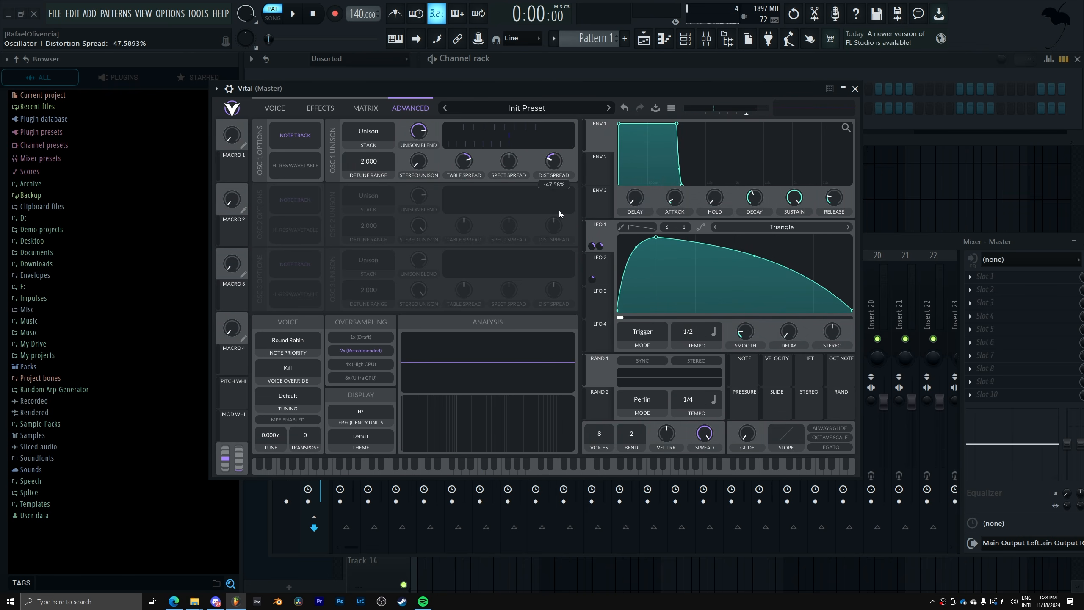
pyautogui.moveTo(559, 210); pyautogui.dragTo(559, 217)
pyautogui.moveTo(557, 184)
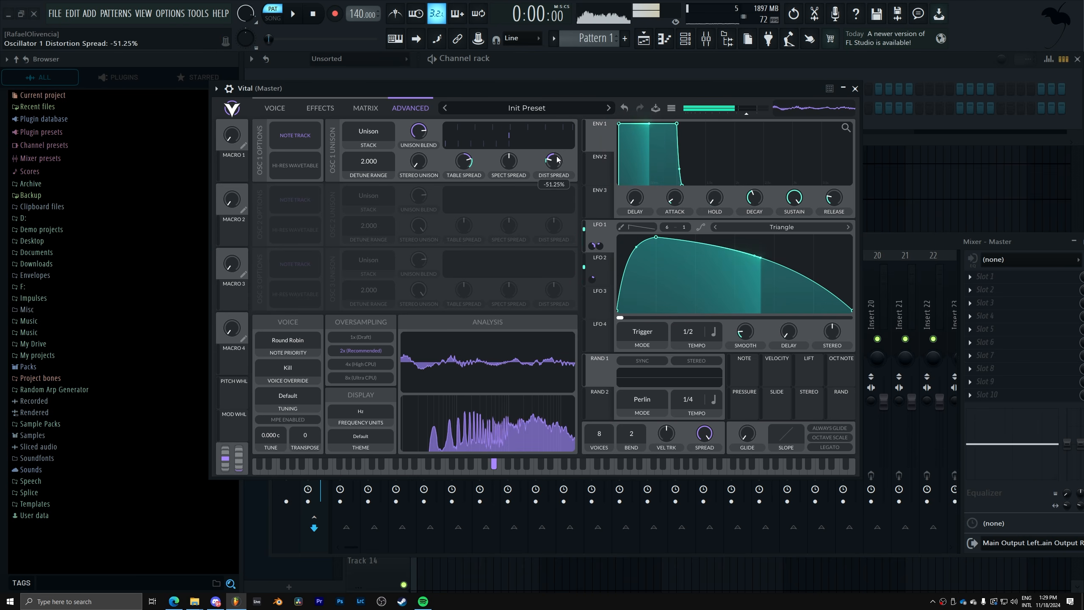
pyautogui.moveTo(557, 158); pyautogui.dragTo(556, 162)
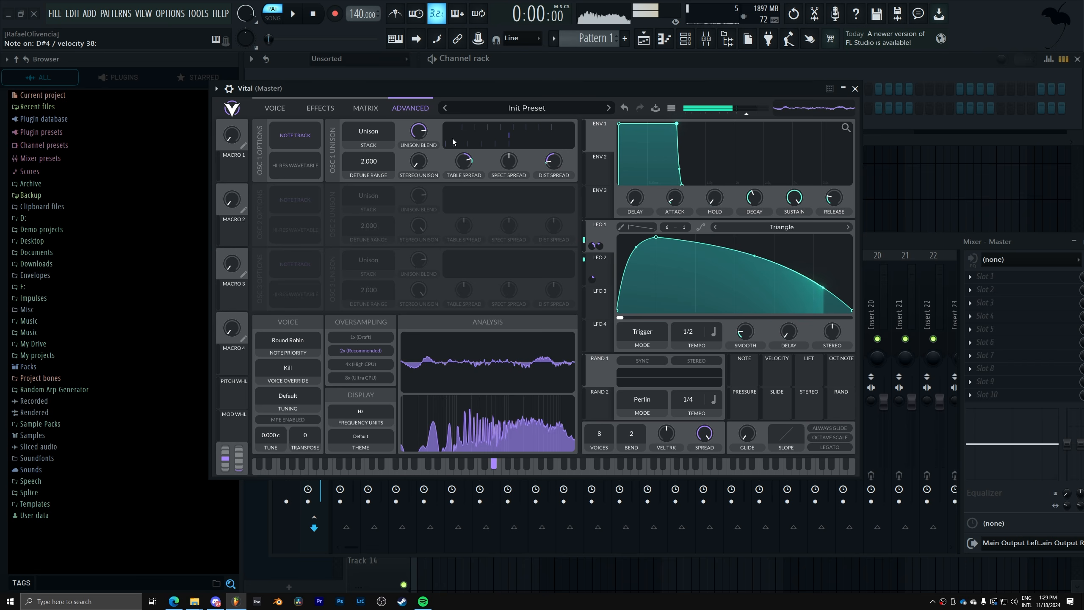
# Reshape LFO 2 into a rising ramp by moving its peak to the end, and set its tempo to 1/2.
pyautogui.click(275, 108)
pyautogui.click(599, 257)
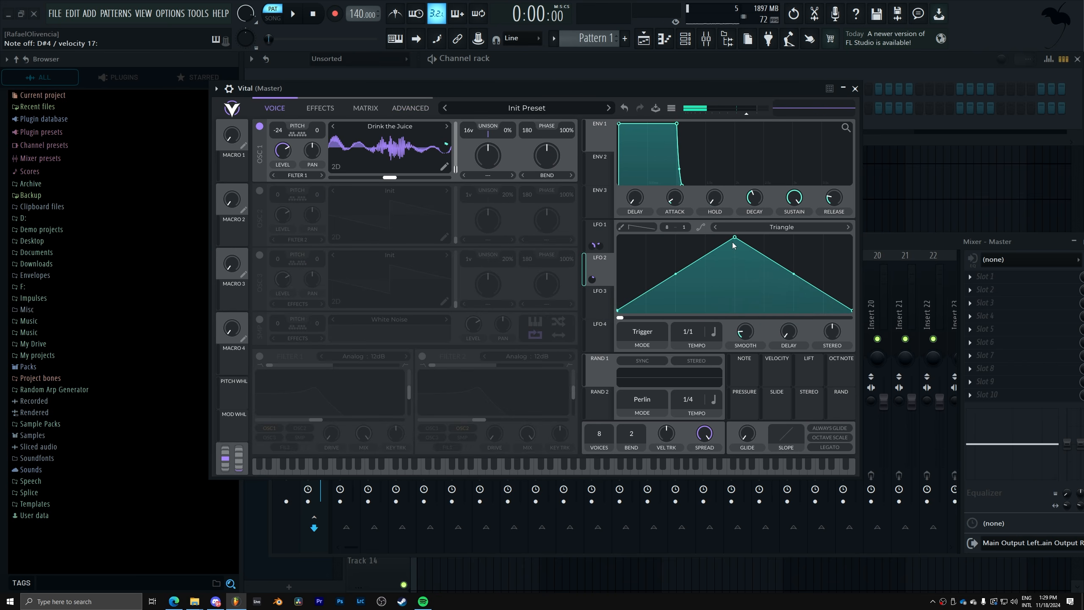
pyautogui.moveTo(734, 238); pyautogui.dragTo(851, 240)
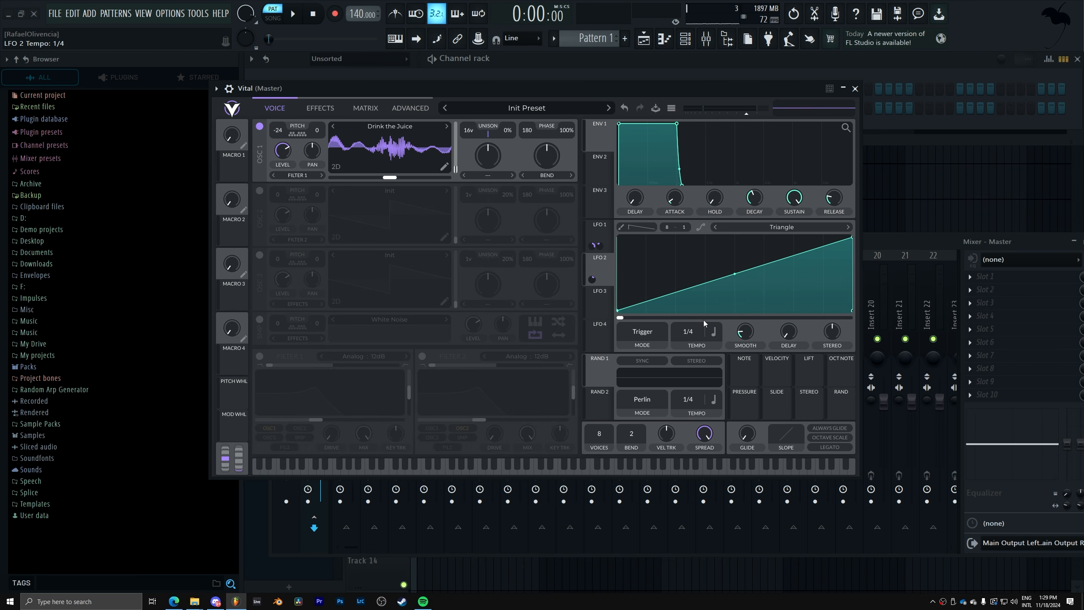
pyautogui.moveTo(703, 320); pyautogui.dragTo(704, 324)
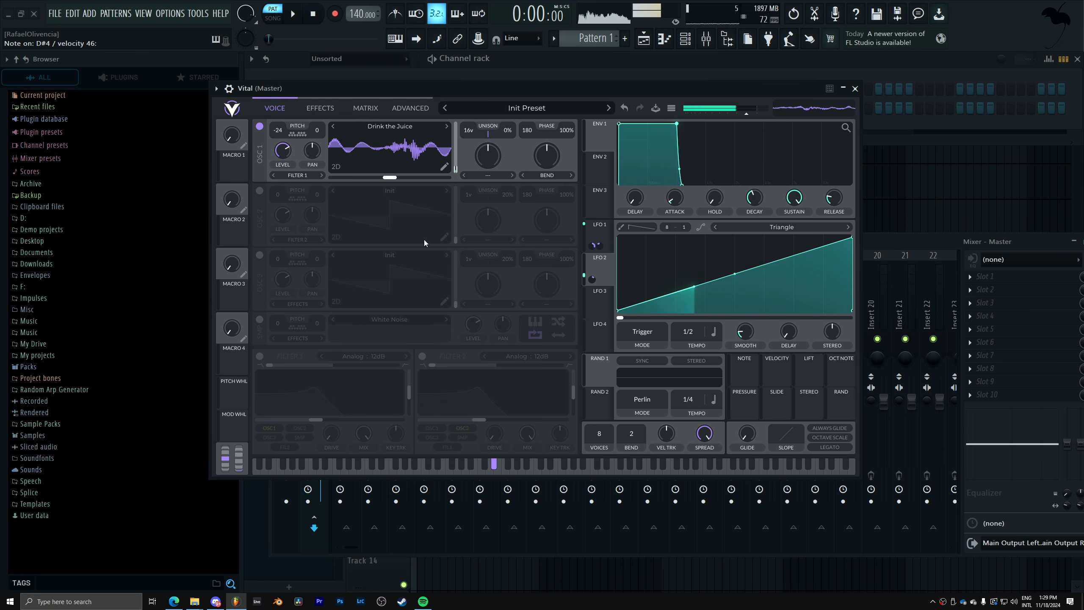
# Enable filter 1 as a high-pass with blend 2 and a cutoff of about -31 semitones.
pyautogui.click(260, 357)
pyautogui.moveTo(270, 365); pyautogui.dragTo(537, 364)
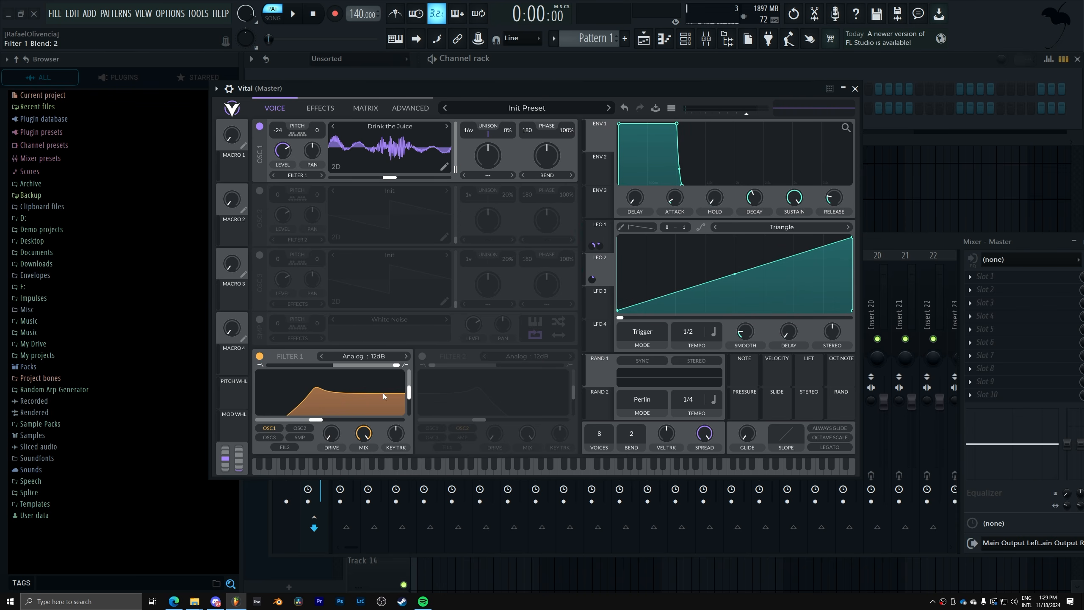
pyautogui.moveTo(314, 420); pyautogui.dragTo(279, 421)
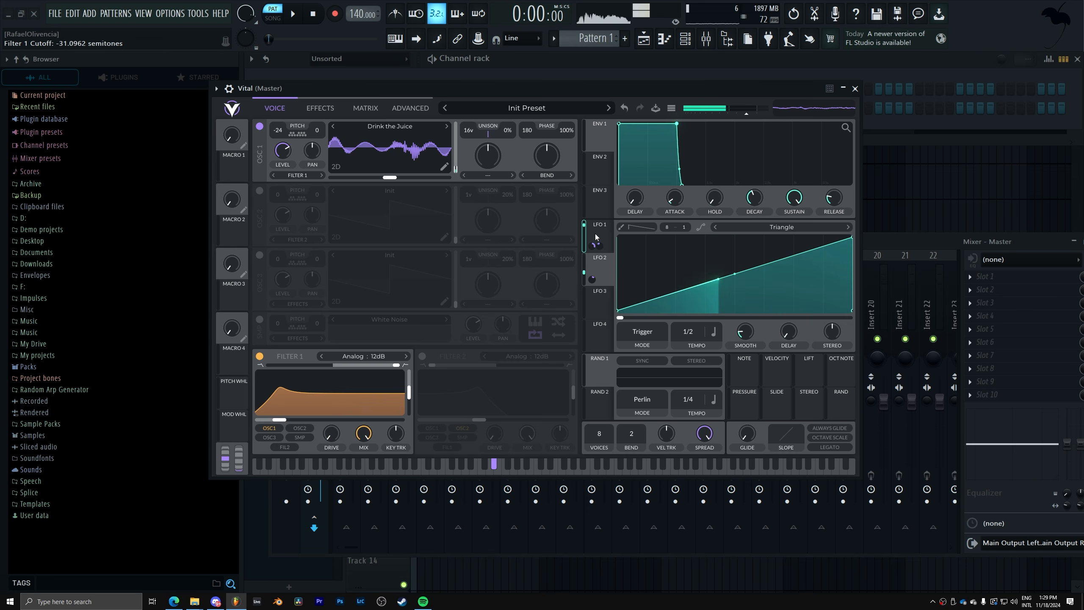
# Modulate filter 1's cutoff with LFO 1 by about 41.49 and lower the filter's resonance to its minimum.
pyautogui.moveTo(595, 245); pyautogui.dragTo(330, 444)
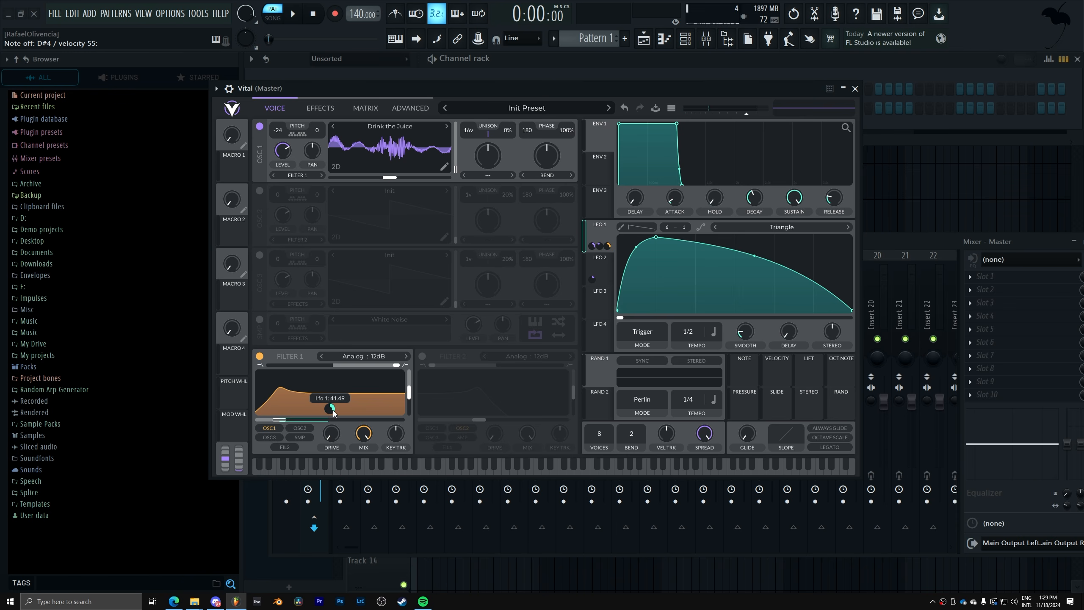
pyautogui.moveTo(409, 392); pyautogui.dragTo(410, 413)
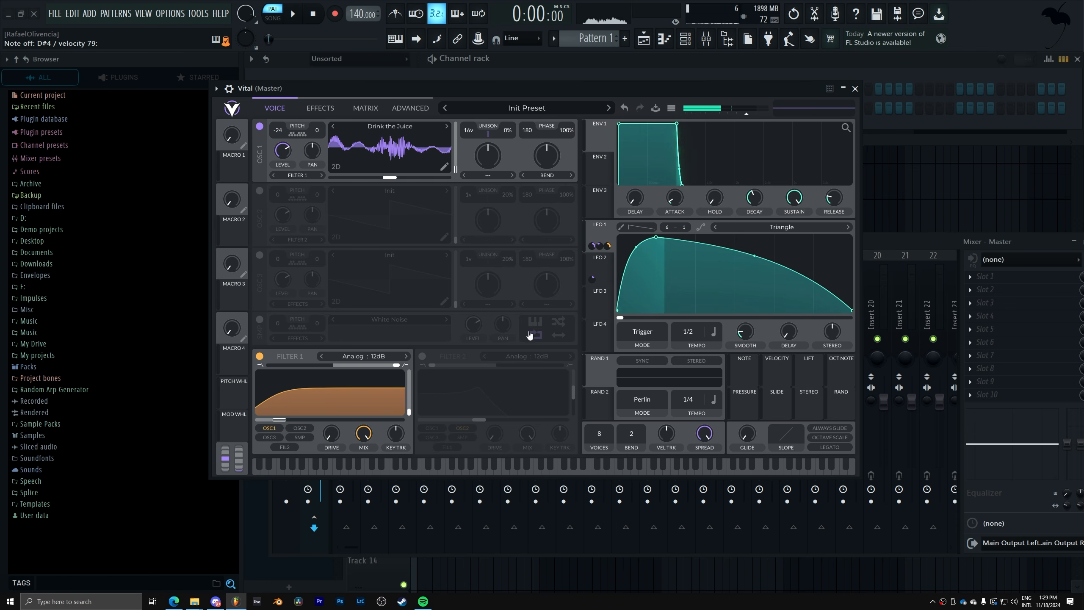
# Modulate filter 1's resonance with LFO 1 by about 0.536 and switch the filter style to 24dB.
pyautogui.moveTo(607, 229); pyautogui.dragTo(399, 392)
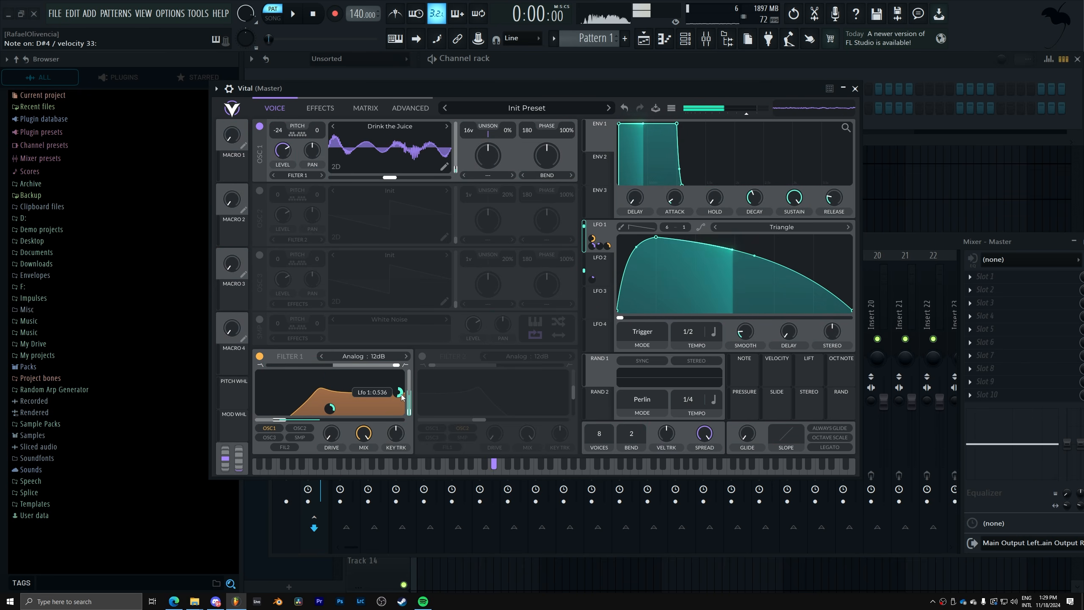
pyautogui.click(406, 356)
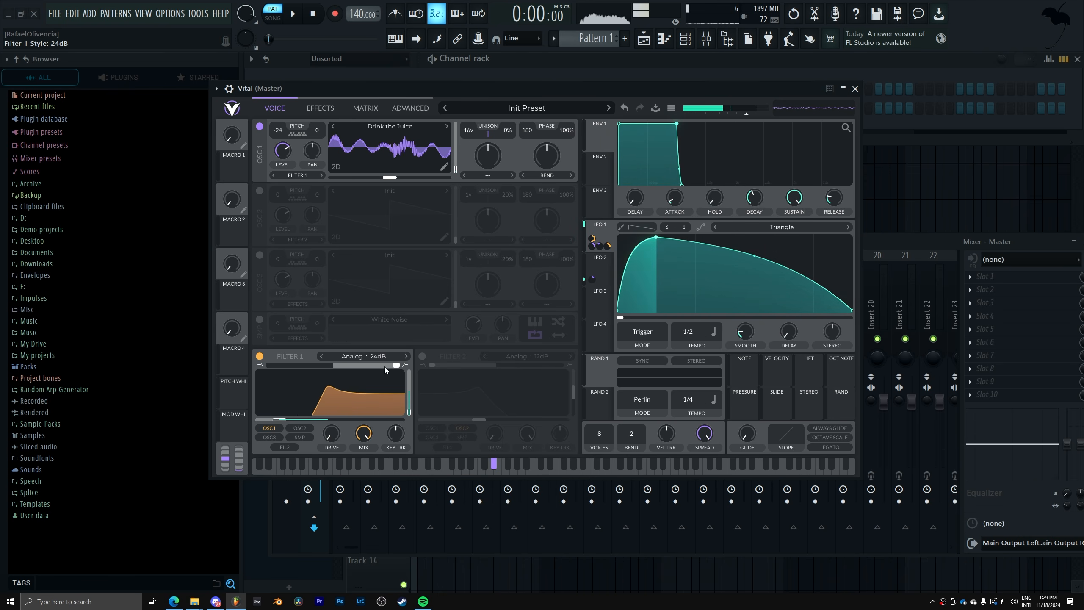
# Enable filter 2 as Analog Notch Blend and set its blend to the middle.
pyautogui.click(422, 356)
pyautogui.click(515, 355)
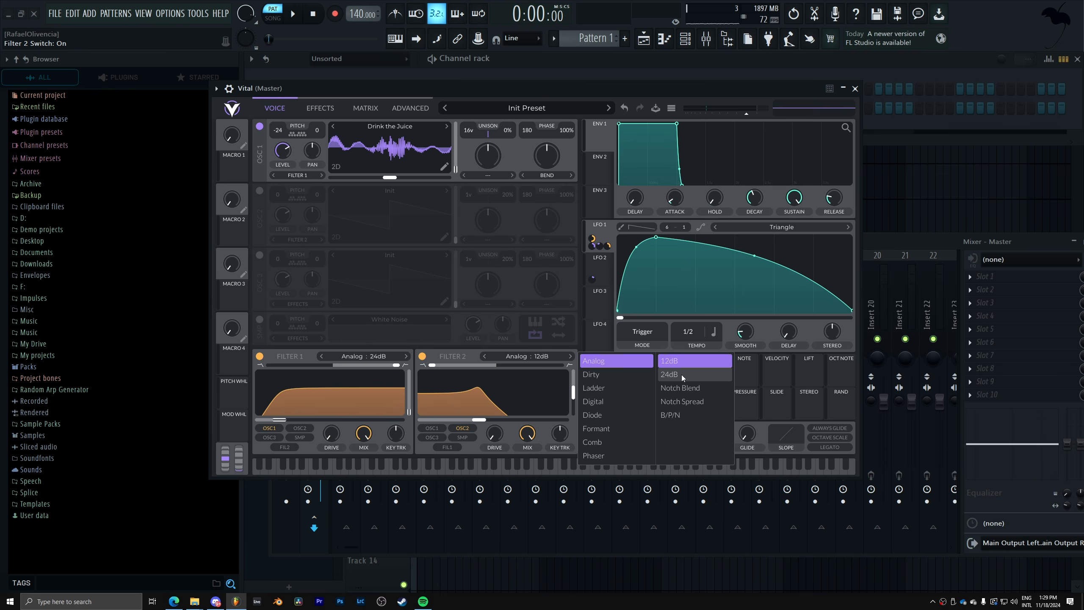
pyautogui.click(680, 388)
pyautogui.moveTo(432, 365); pyautogui.dragTo(499, 370)
# Raise filter 2's cutoff slightly, feed it only from filter 1, and modulate its cutoff with LFO 1.
pyautogui.moveTo(479, 420)
pyautogui.mouseDown()
pyautogui.moveTo(506, 422)
pyautogui.moveTo(472, 422)
pyautogui.moveTo(489, 424)
pyautogui.mouseUp()
pyautogui.click(463, 428)
pyautogui.click(447, 447)
pyautogui.moveTo(592, 241); pyautogui.dragTo(493, 399)
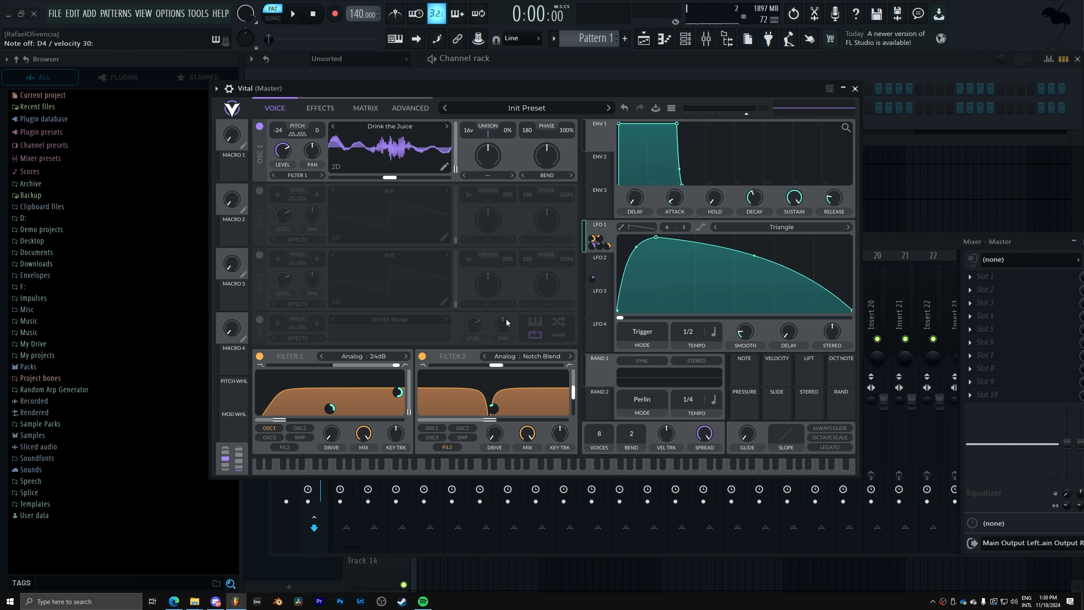
# Try oscillator 1 with 0% phase randomization and a phase of about 163, then restore 180 and 100%.
pyautogui.moveTo(563, 129); pyautogui.dragTo(556, 210)
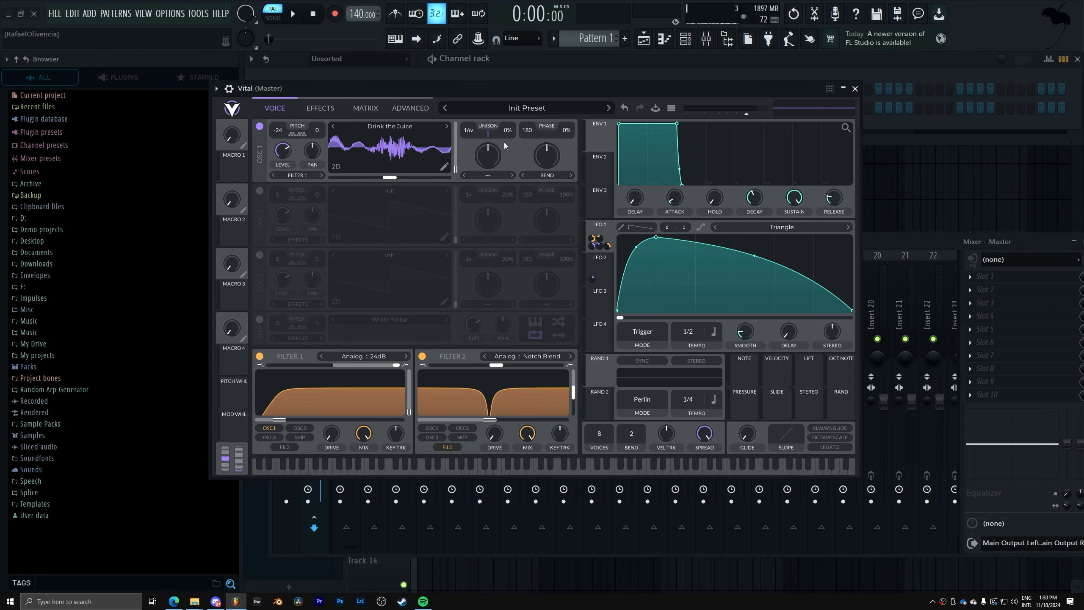
pyautogui.moveTo(558, 85); pyautogui.dragTo(572, 86)
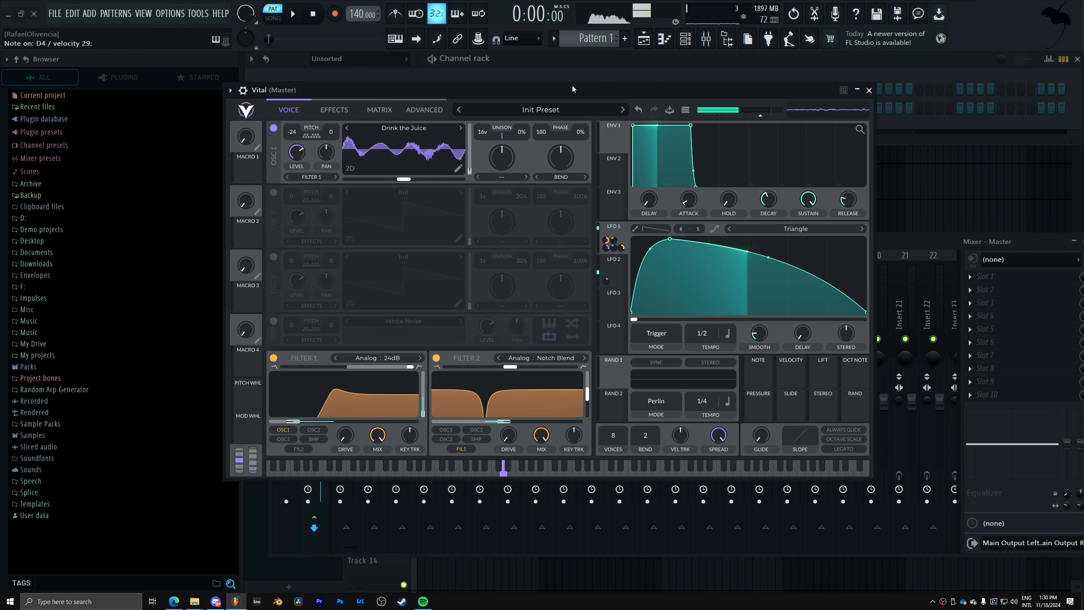
pyautogui.moveTo(544, 139); pyautogui.dragTo(543, 184)
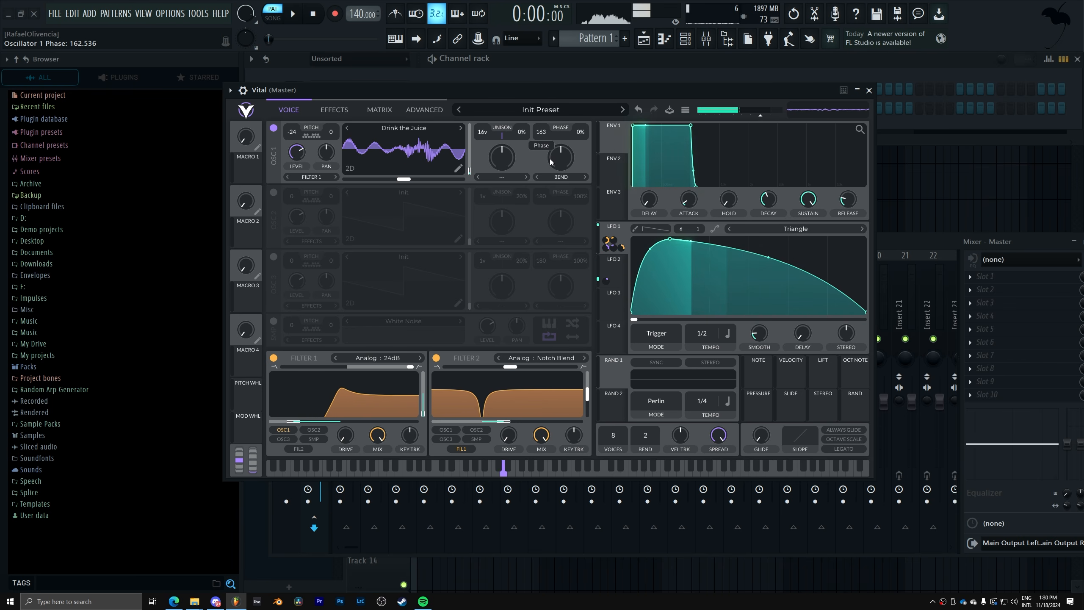
pyautogui.doubleClick(544, 131)
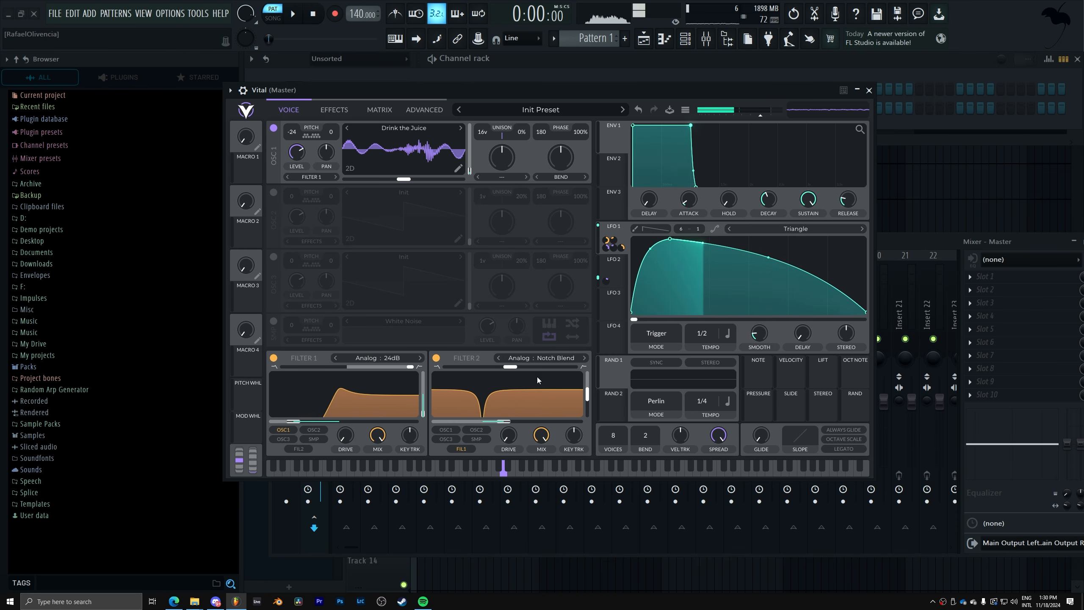
# Enable the compressor effect in Multiband mode and raise the synth's master volume slightly.
pyautogui.click(331, 112)
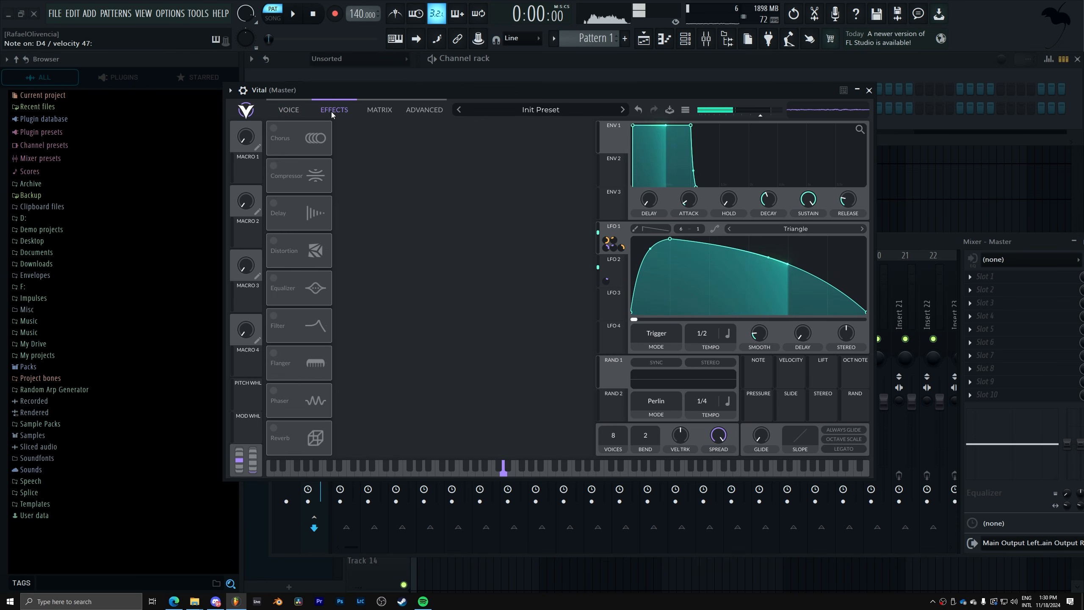
pyautogui.click(274, 166)
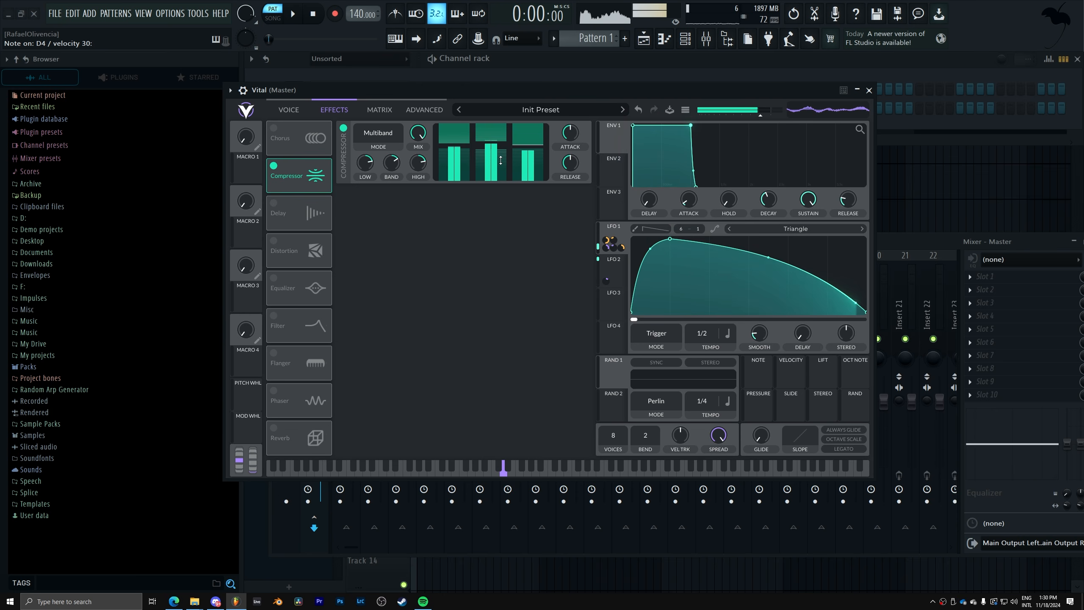
pyautogui.moveTo(761, 116); pyautogui.dragTo(772, 117)
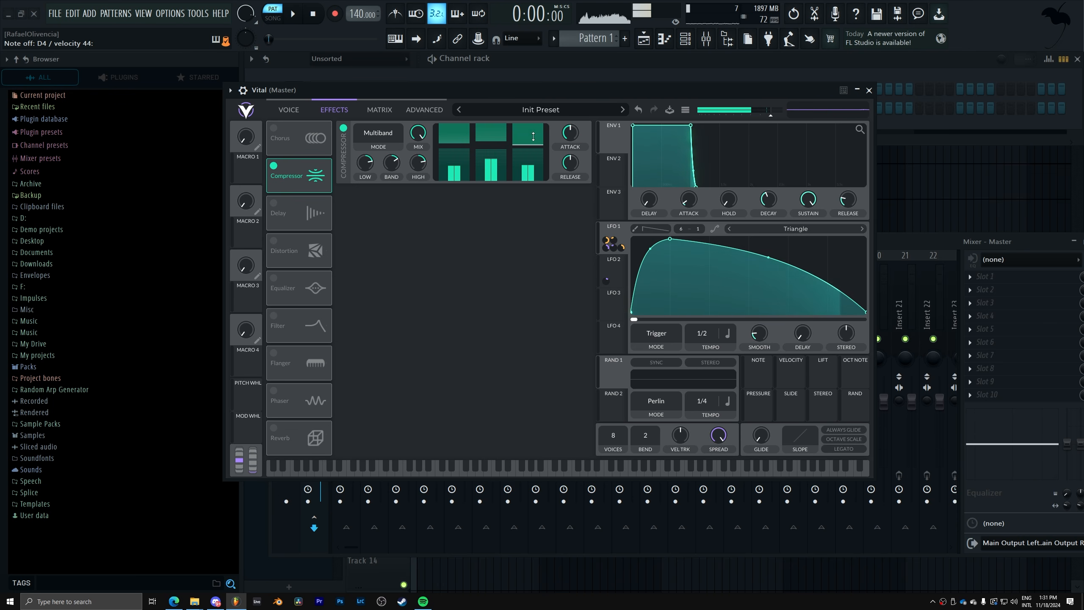
pyautogui.click(298, 109)
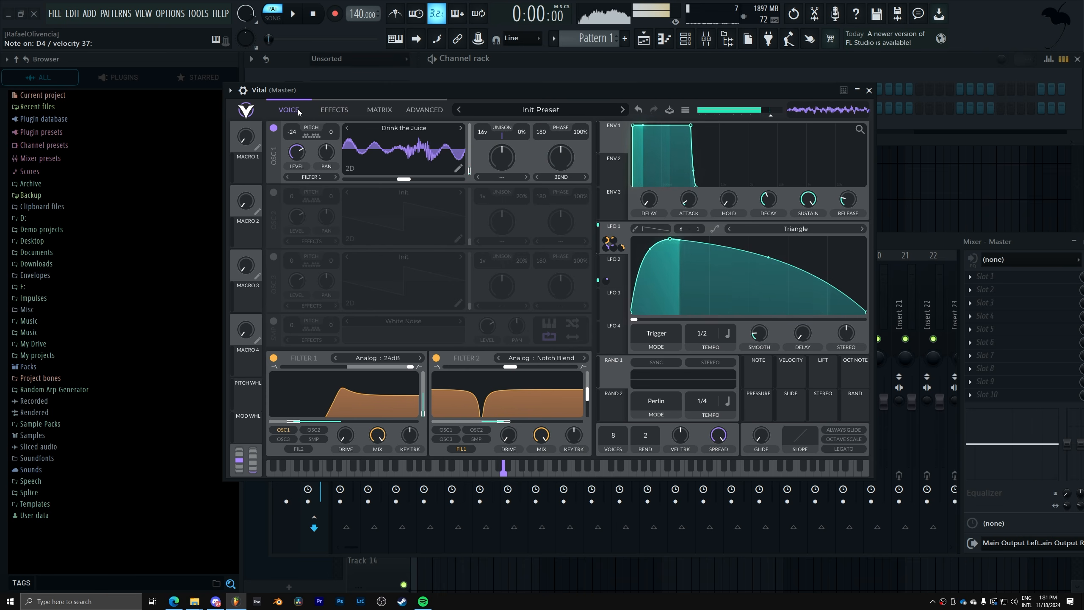
# Enable the filter effect at the start of the effects chain and set it to Diode Low Shelf.
pyautogui.click(343, 110)
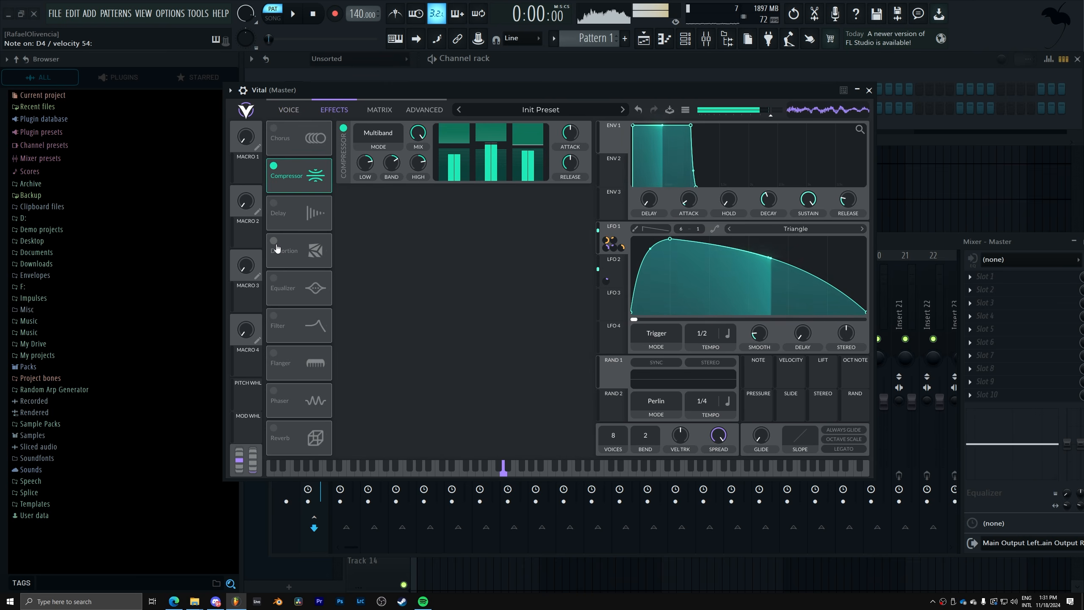
pyautogui.click(273, 316)
pyautogui.moveTo(278, 319); pyautogui.dragTo(307, 138)
pyautogui.click(406, 137)
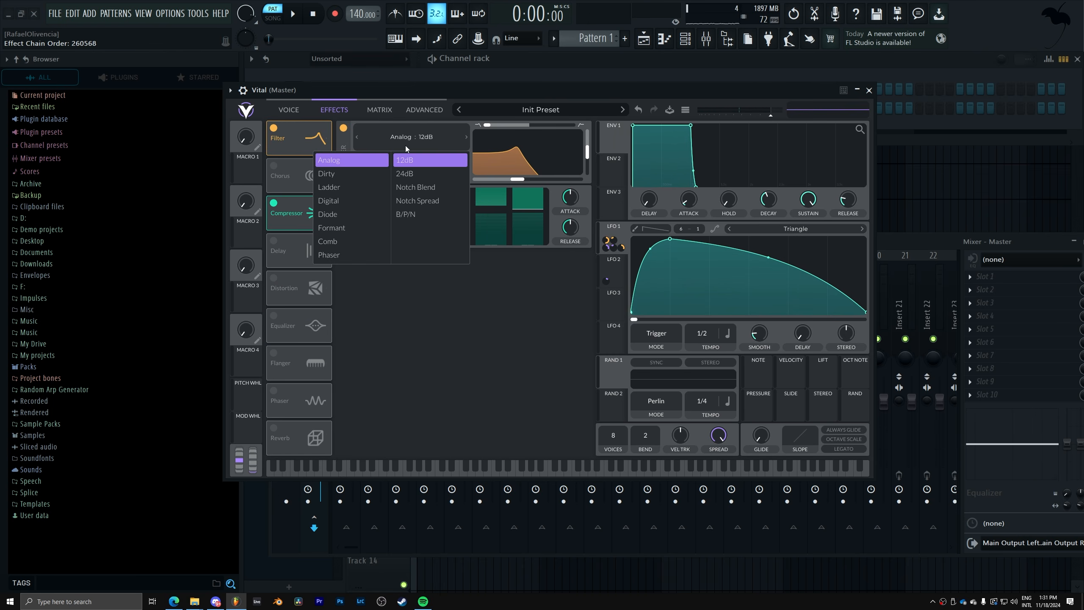
pyautogui.click(336, 215)
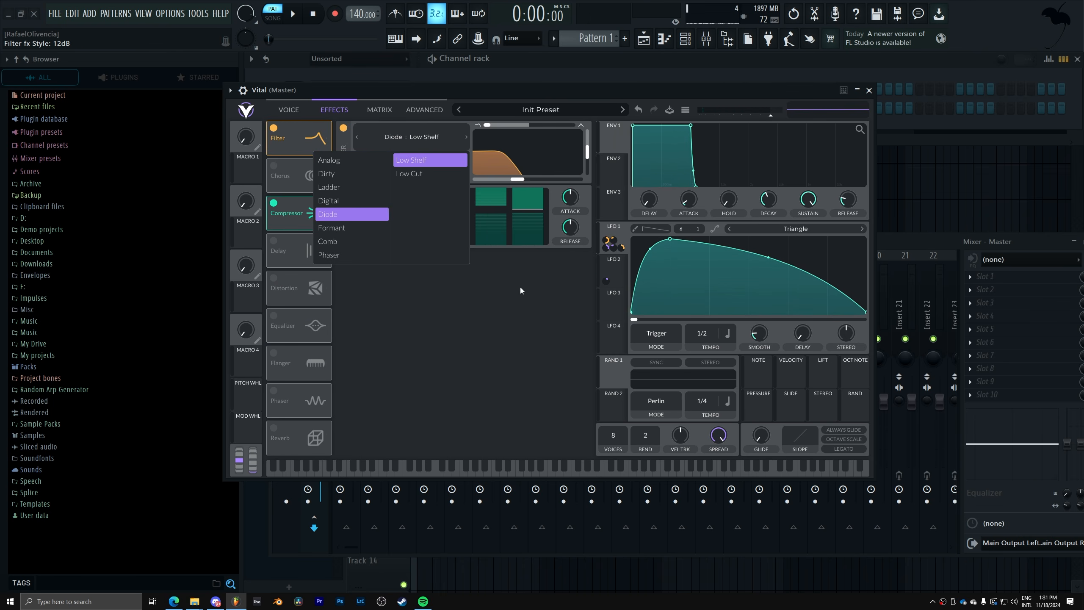
pyautogui.click(408, 160)
# Set the effects filter's cutoff to about -0.5 semitones, modulated by LFO 1 at 128, and place the compressor directly after it.
pyautogui.moveTo(513, 181)
pyautogui.mouseDown()
pyautogui.moveTo(572, 182)
pyautogui.moveTo(525, 182)
pyautogui.mouseUp()
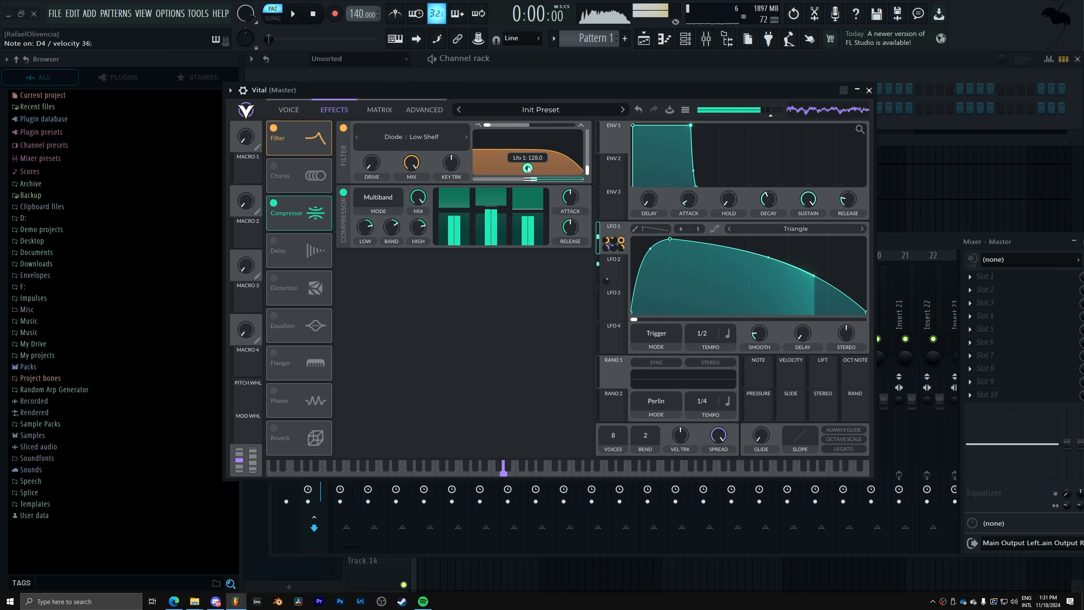
pyautogui.moveTo(526, 182); pyautogui.dragTo(512, 184)
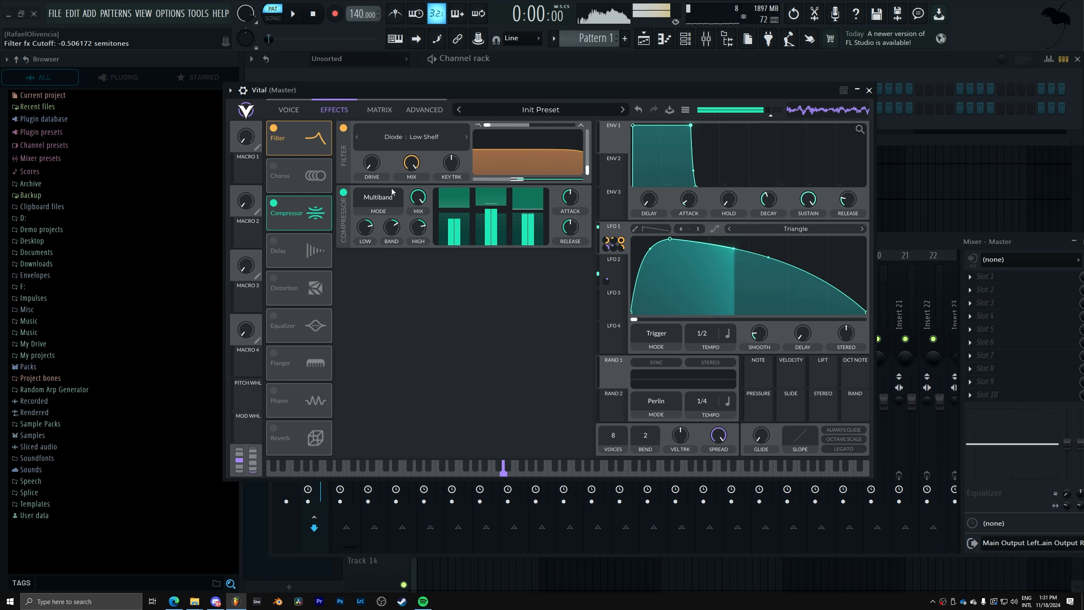
pyautogui.moveTo(286, 205); pyautogui.dragTo(282, 174)
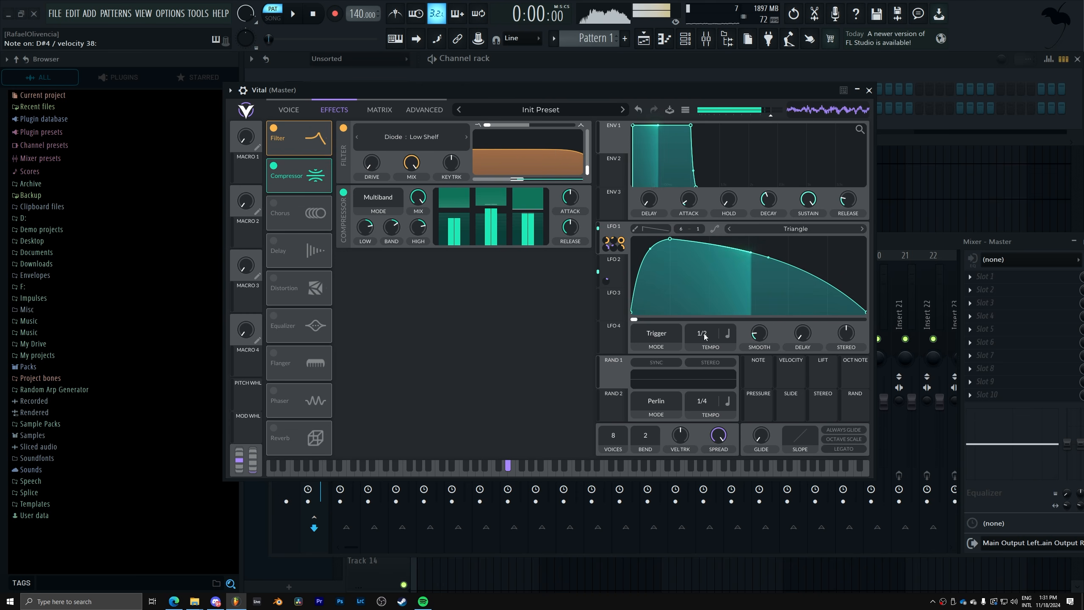
# Try a different tempo for LFO 2 and return it to 1/2.
pyautogui.click(617, 263)
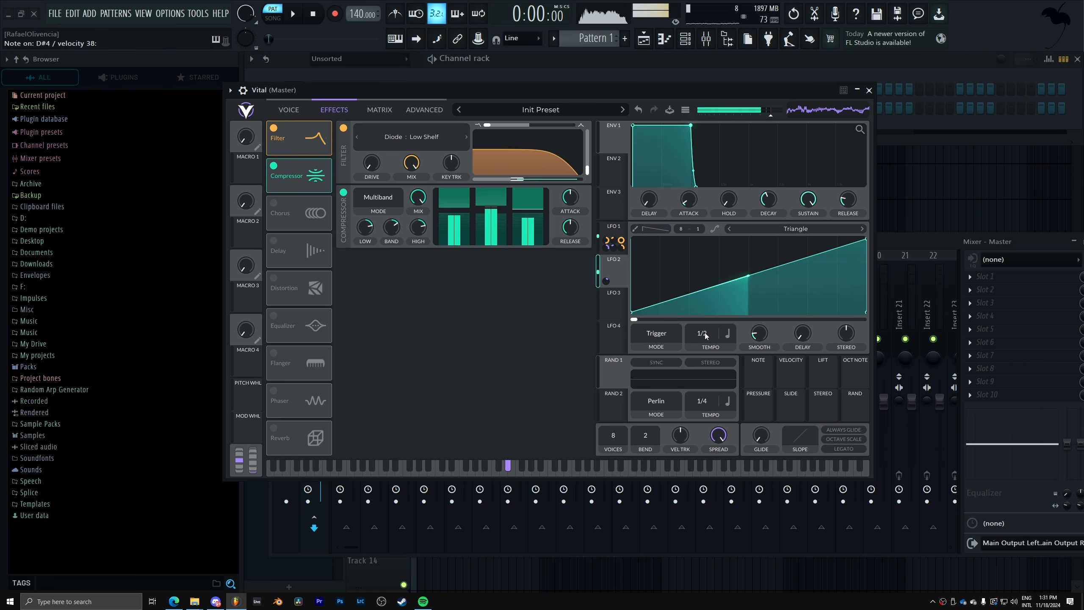
pyautogui.moveTo(704, 332)
pyautogui.mouseDown()
pyautogui.moveTo(701, 341)
pyautogui.moveTo(699, 328)
pyautogui.mouseUp()
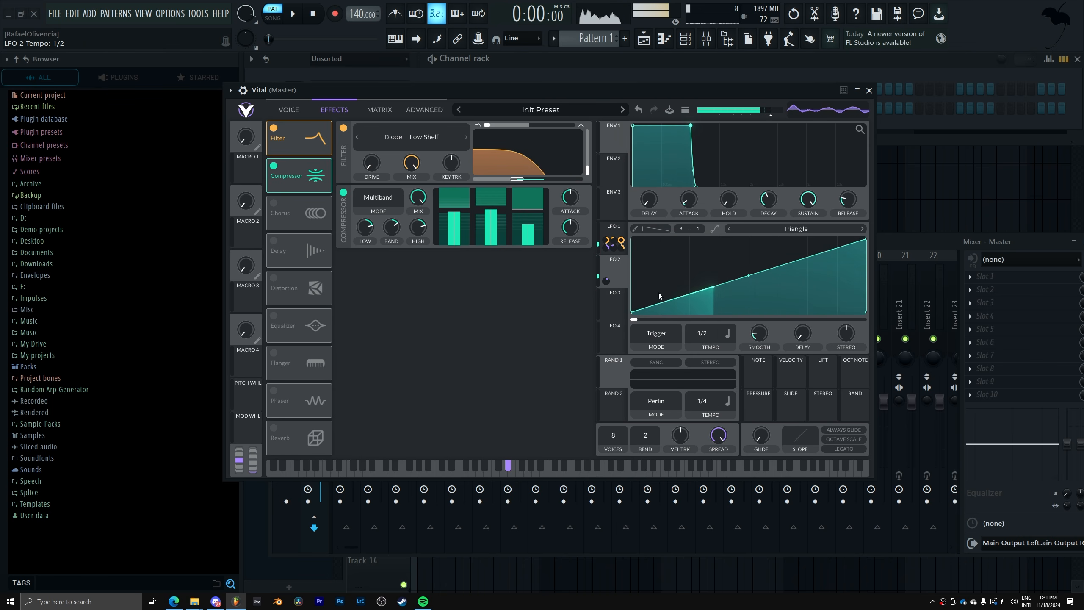
pyautogui.click(619, 237)
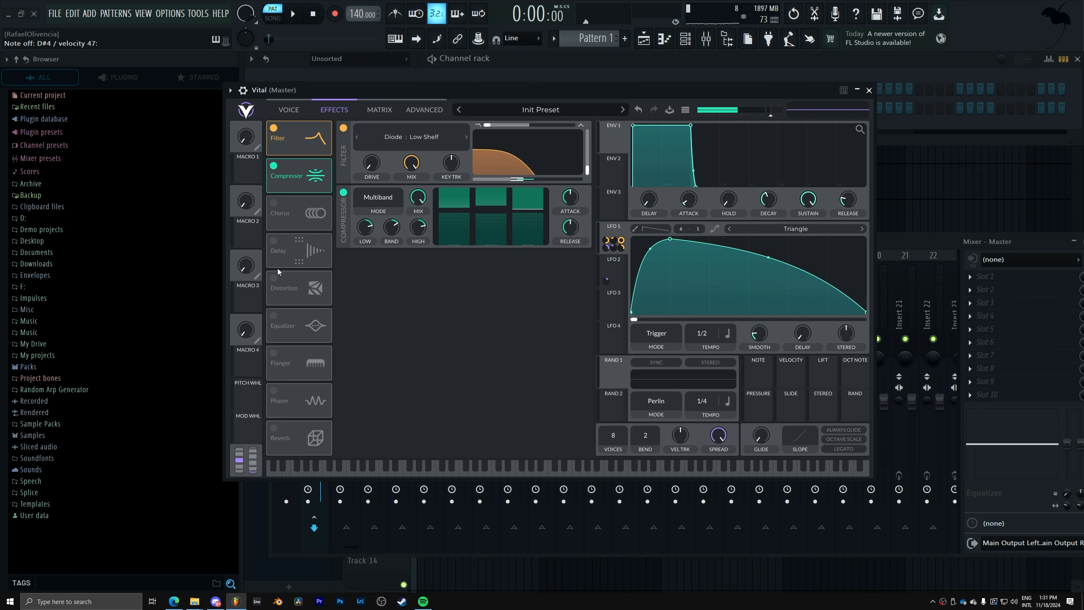
# Enable Soft Clip distortion directly after the compressor and give it a small amount of drive.
pyautogui.click(301, 287)
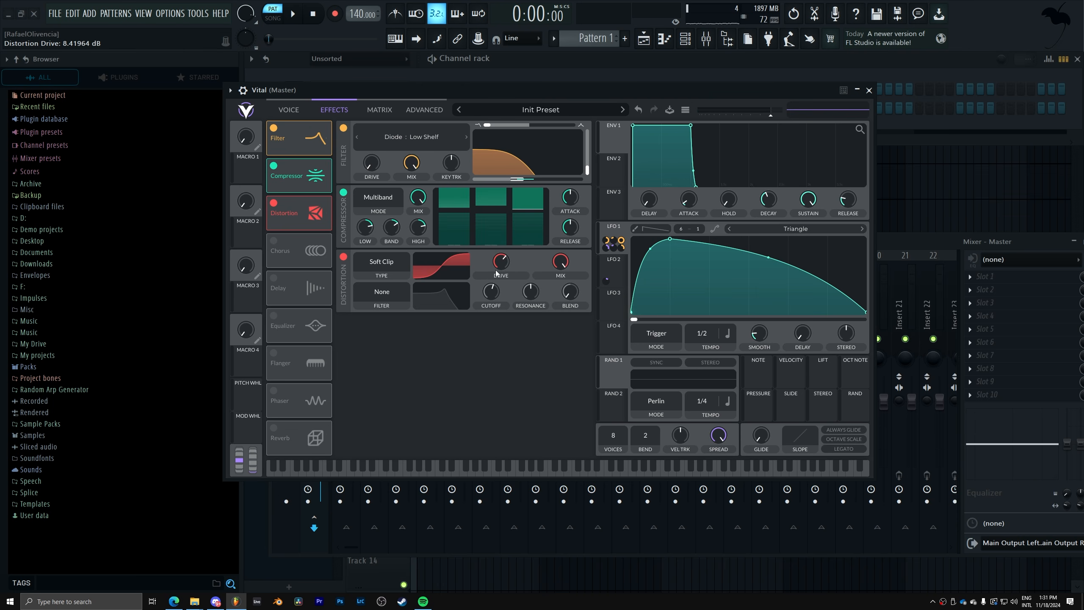
pyautogui.moveTo(504, 265); pyautogui.dragTo(506, 276)
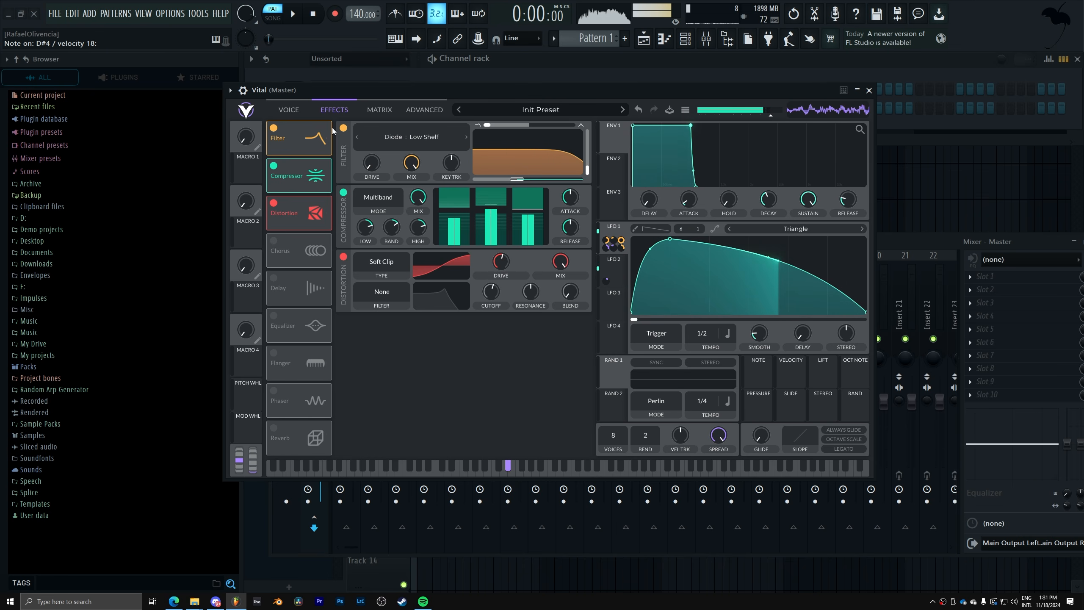
# Enable oscillator 2 with the Basic Shapes wavetable and transpose it to -24.
pyautogui.click(278, 108)
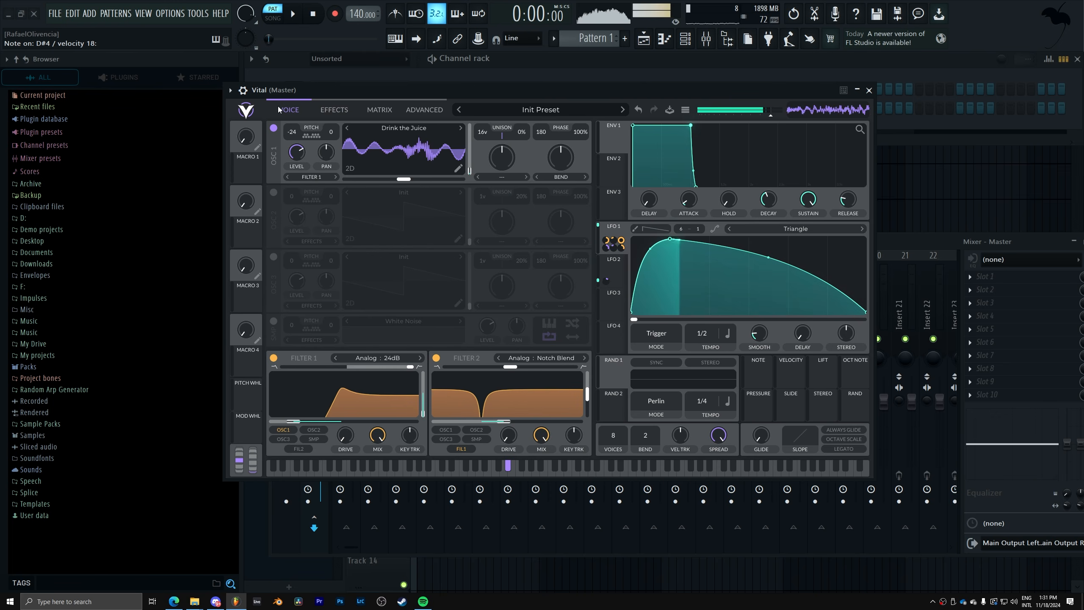
pyautogui.click(273, 192)
pyautogui.click(396, 193)
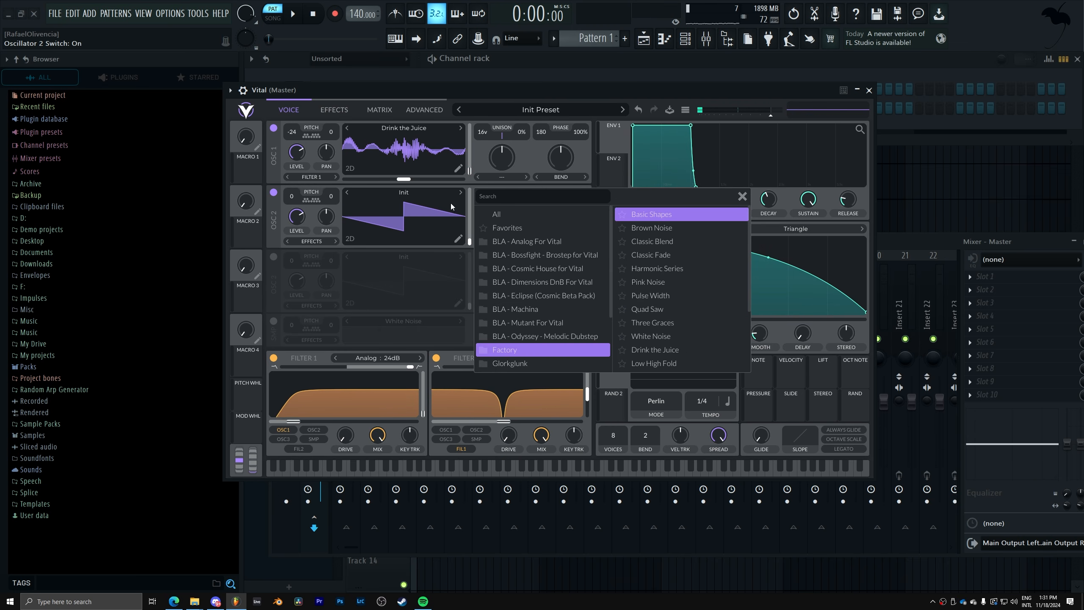
pyautogui.click(667, 215)
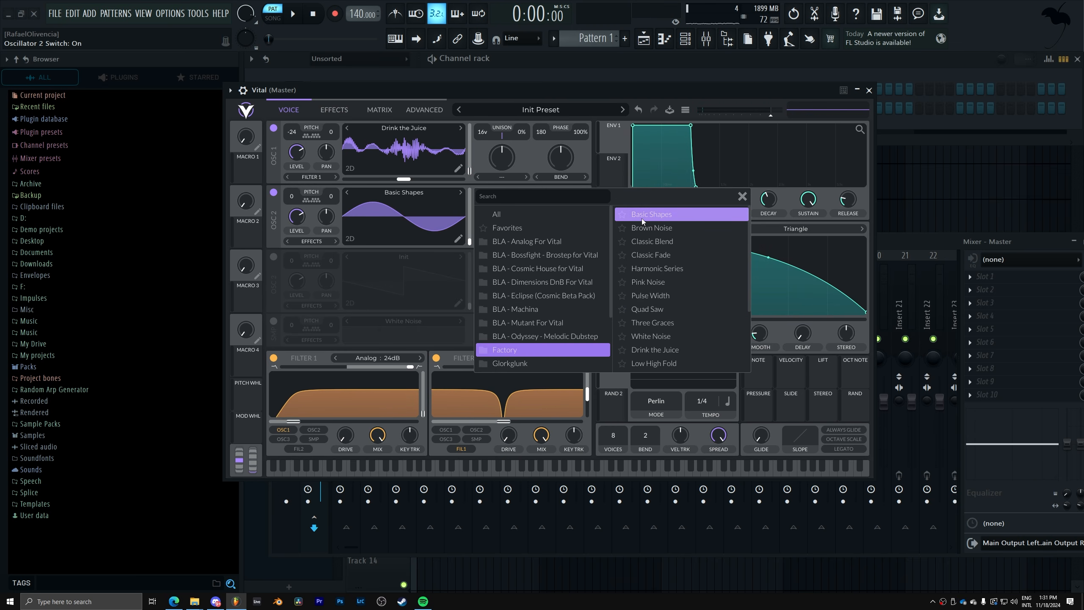
pyautogui.click(742, 196)
pyautogui.moveTo(294, 197); pyautogui.dragTo(294, 265)
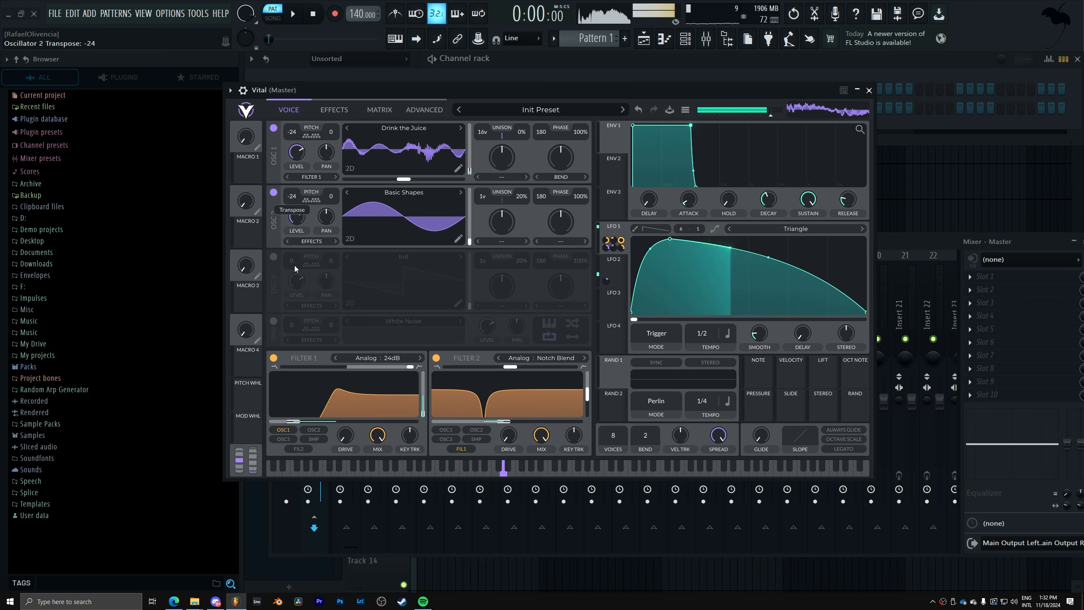
# Lower oscillator 2's level to zero, modulate it with LFO 1 by about 0.34, and set its wave frame to about 80.94.
pyautogui.moveTo(299, 218); pyautogui.dragTo(299, 266)
pyautogui.moveTo(606, 240); pyautogui.dragTo(299, 239)
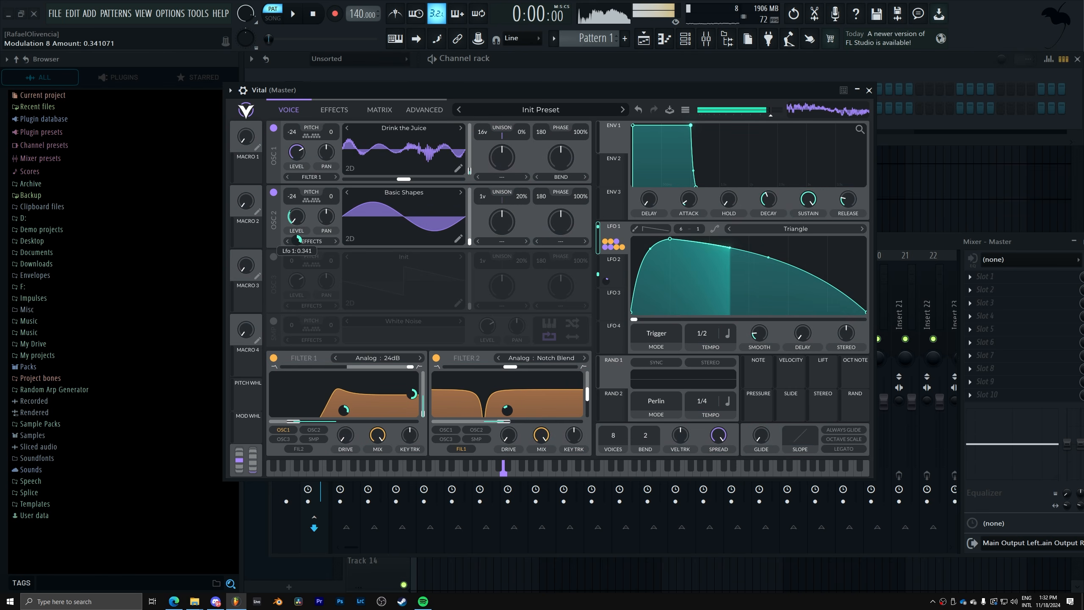
pyautogui.moveTo(469, 241); pyautogui.dragTo(470, 226)
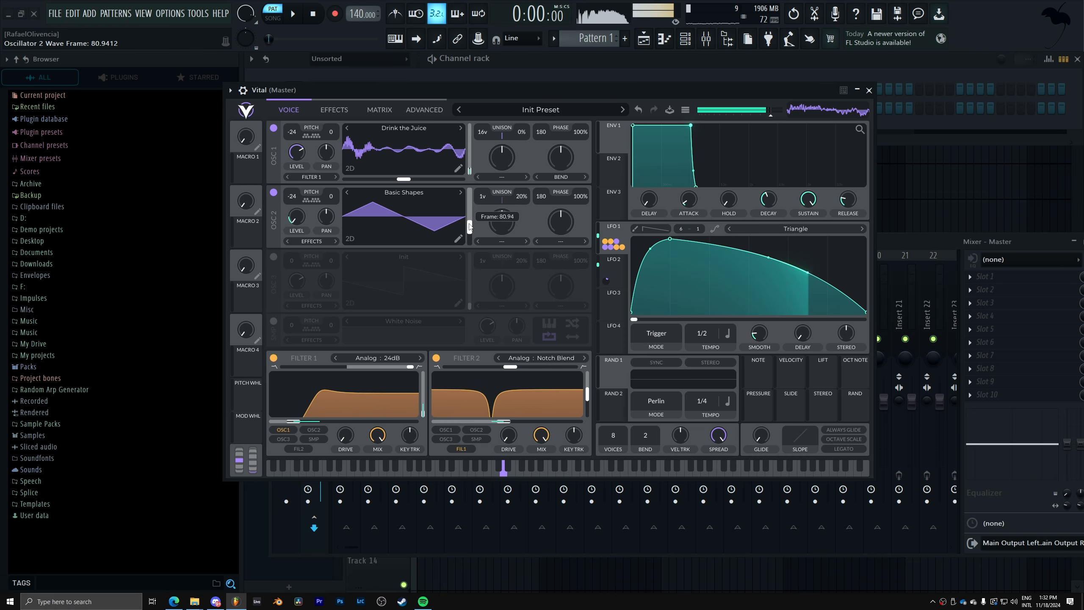
pyautogui.moveTo(297, 239); pyautogui.dragTo(297, 243)
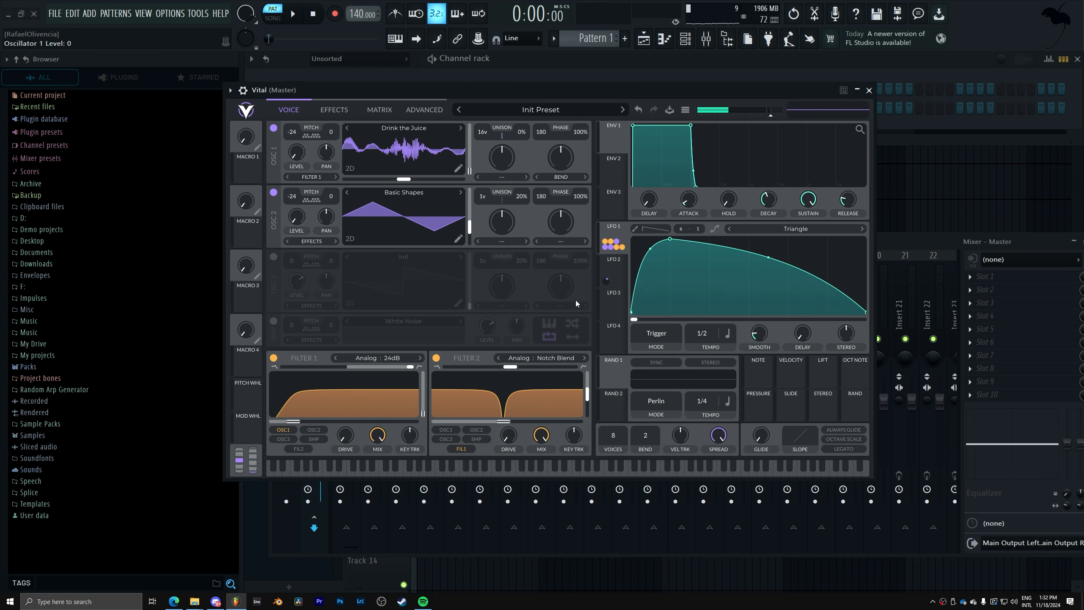
# Modulate oscillator 1's zeroed level with LFO 1, and route oscillator 2 to Direct Out with level modulation of about 0.768.
pyautogui.moveTo(596, 232); pyautogui.dragTo(299, 164)
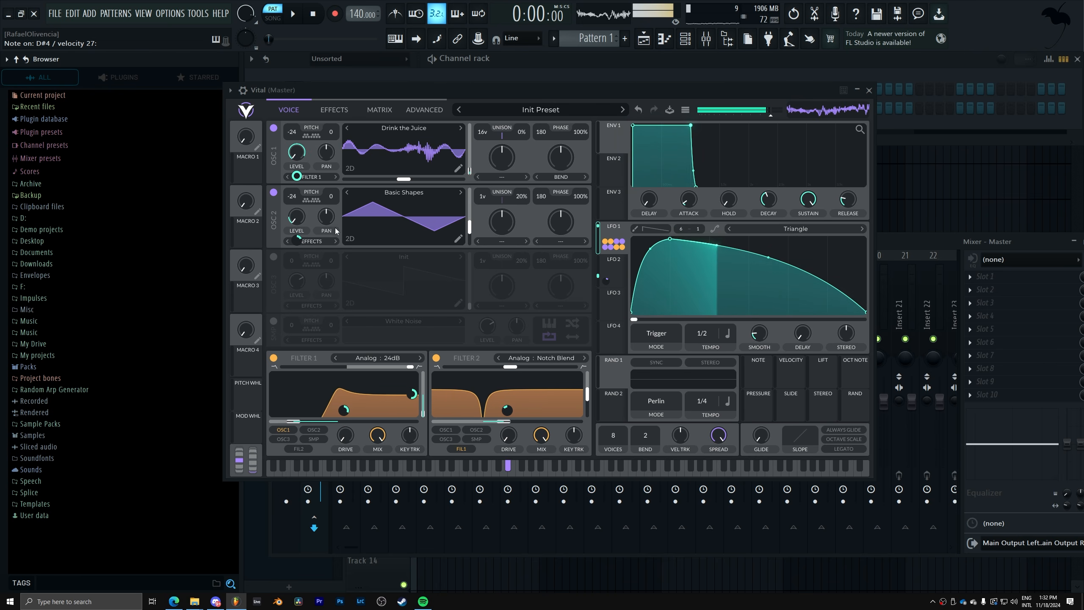
pyautogui.click(323, 241)
pyautogui.click(316, 293)
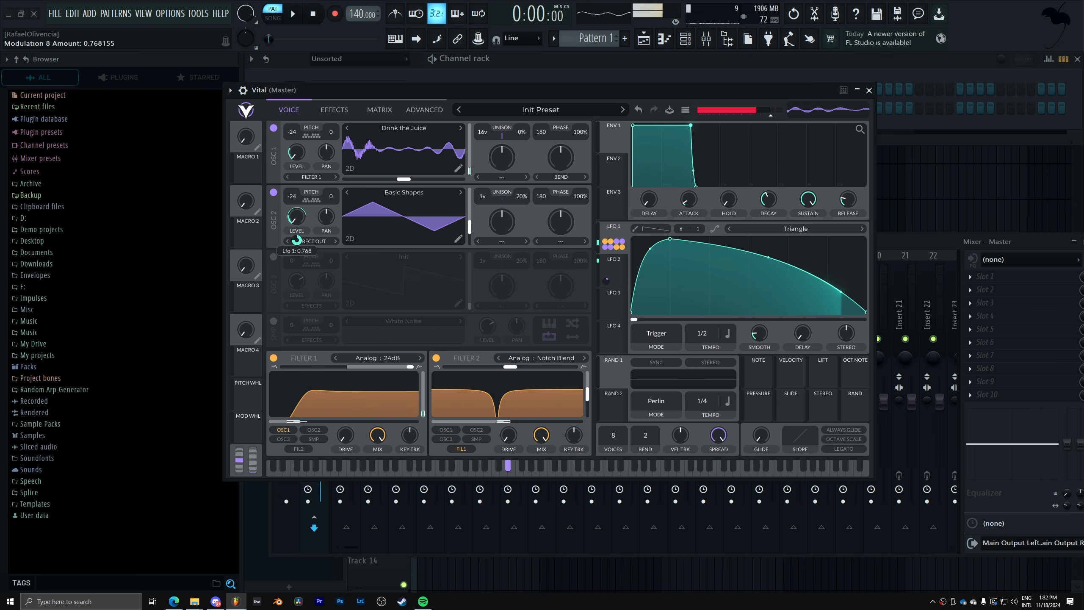
# Enable the chorus at the start of the effects chain with a 1/1 tempo and a depth of about 11.56%.
pyautogui.click(343, 112)
pyautogui.click(274, 240)
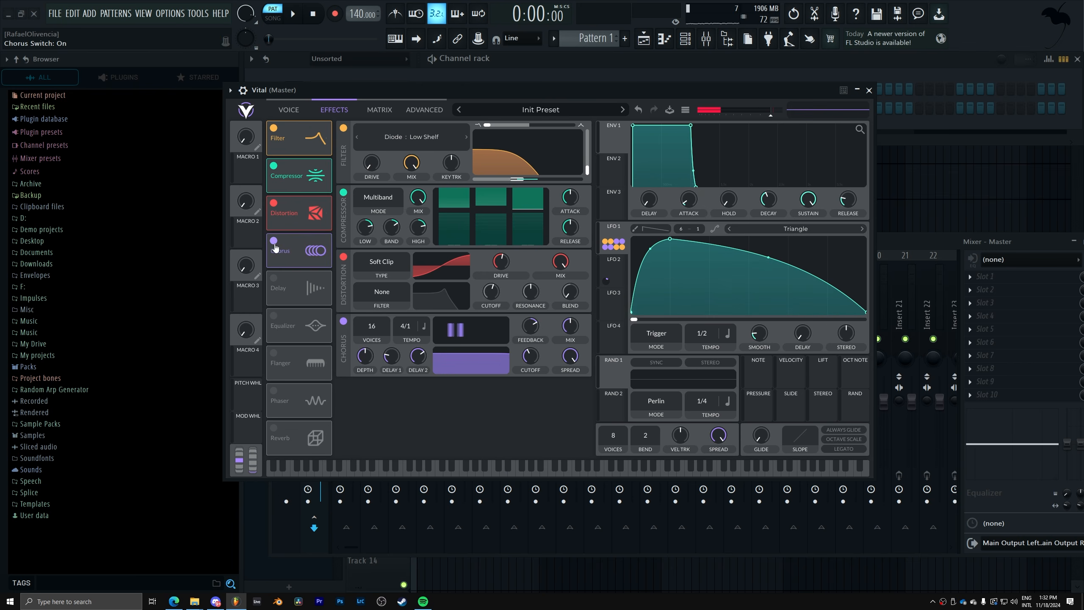
pyautogui.moveTo(303, 239); pyautogui.dragTo(309, 139)
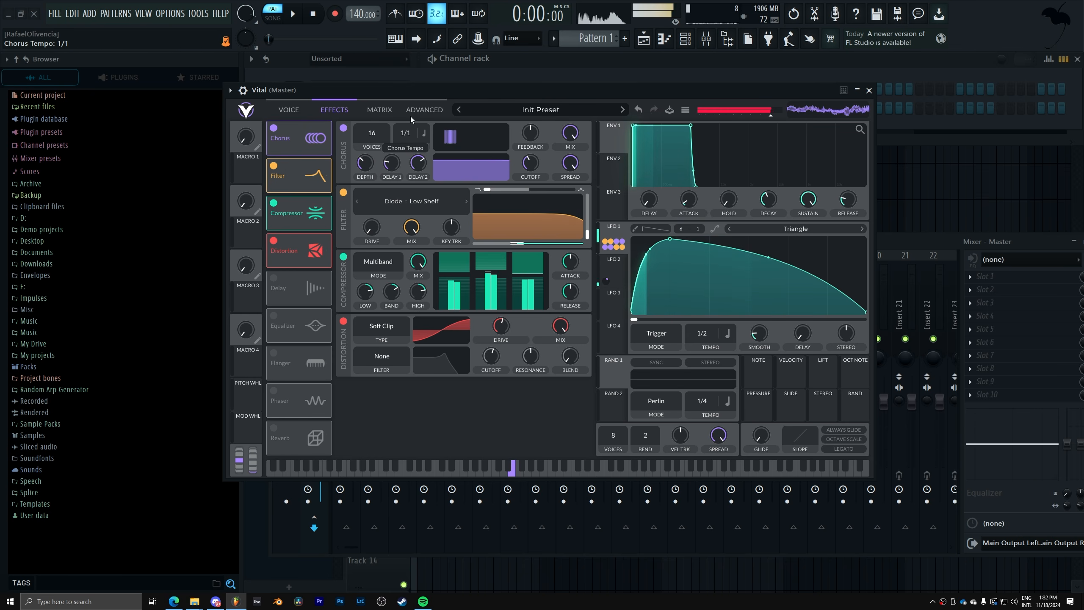
pyautogui.moveTo(366, 172)
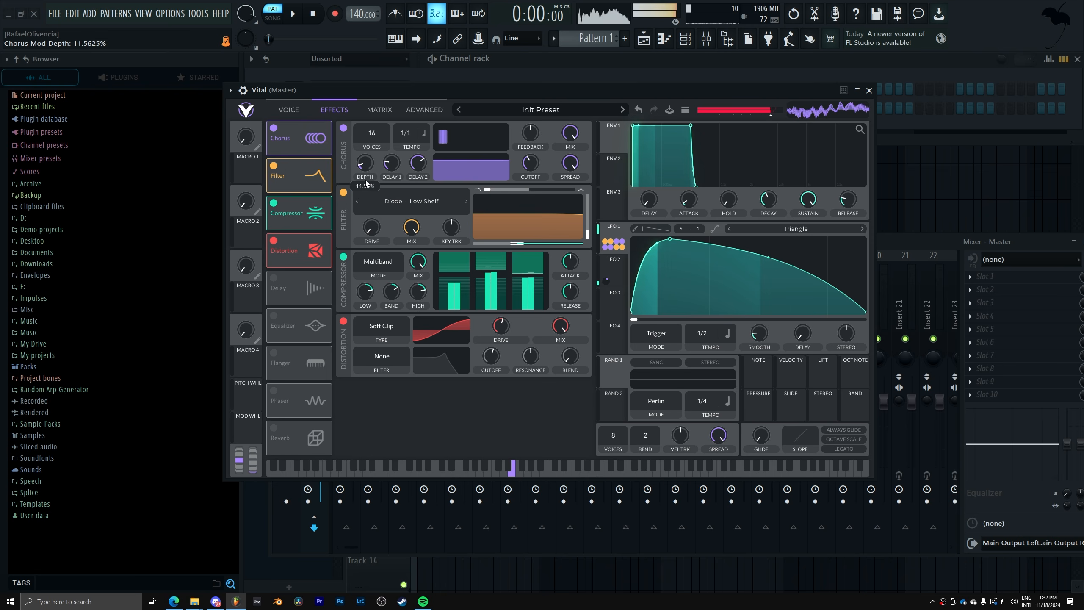
# Set the chorus to 4 voices and 0% mix, and modulate the mix with LFO 1 by about 0.316.
pyautogui.moveTo(366, 180); pyautogui.dragTo(366, 187)
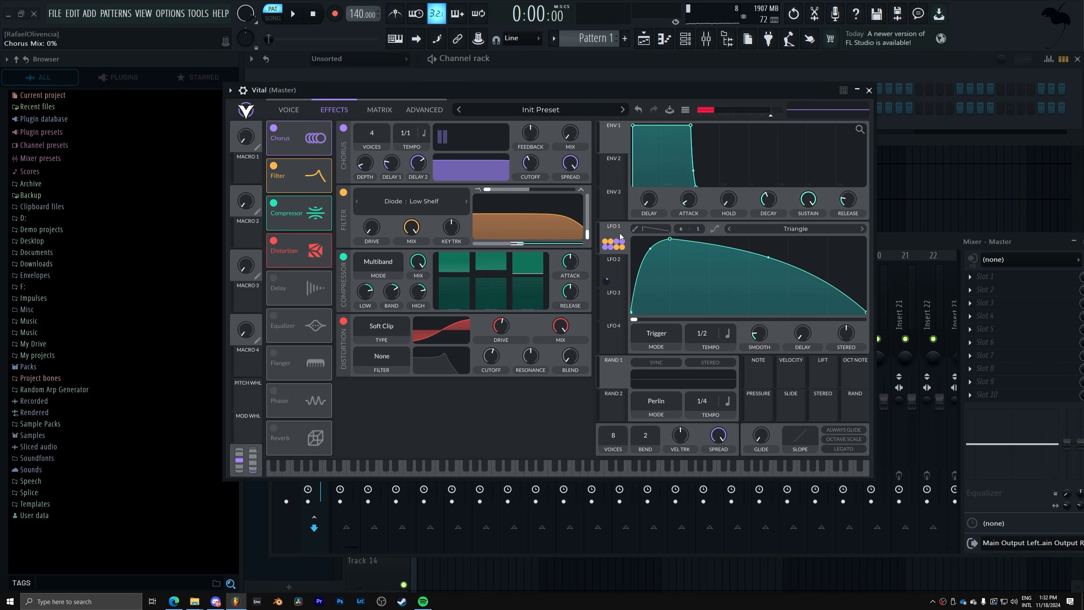
pyautogui.moveTo(621, 237); pyautogui.dragTo(570, 152)
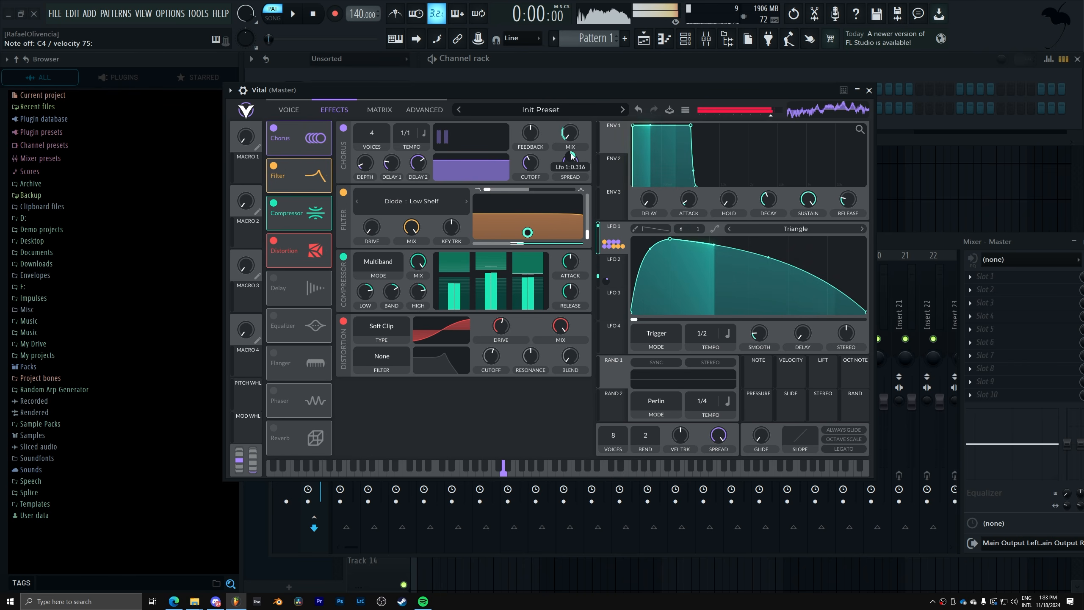
# Enable the equalizer ahead of the distortion and shape a gentle band cut at about 3362 Hz with 18.40 resonance.
pyautogui.click(273, 315)
pyautogui.moveTo(299, 325); pyautogui.dragTo(304, 280)
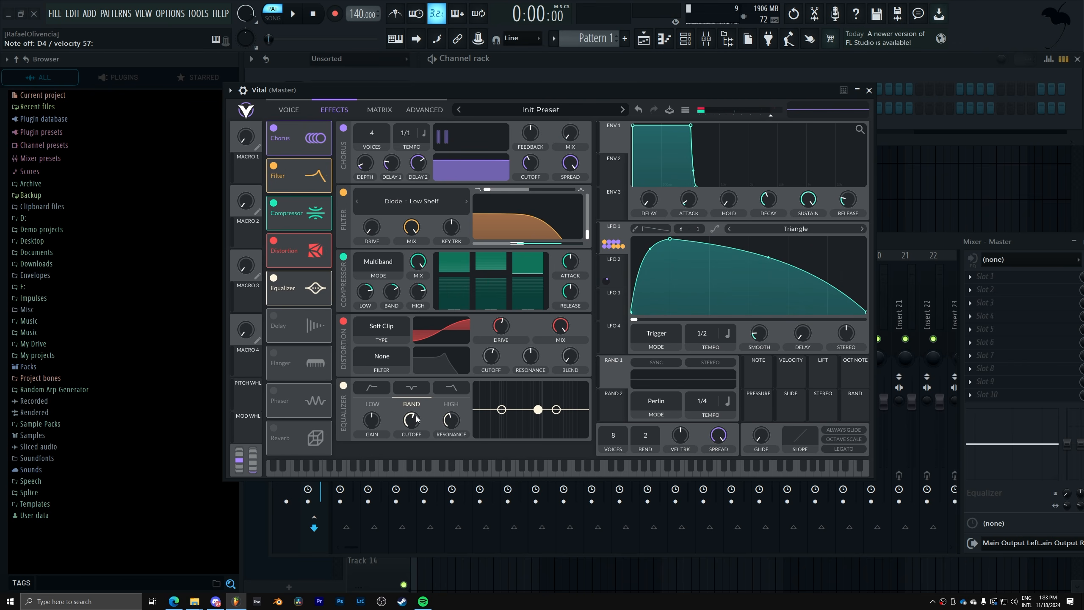
pyautogui.moveTo(299, 298); pyautogui.dragTo(299, 251)
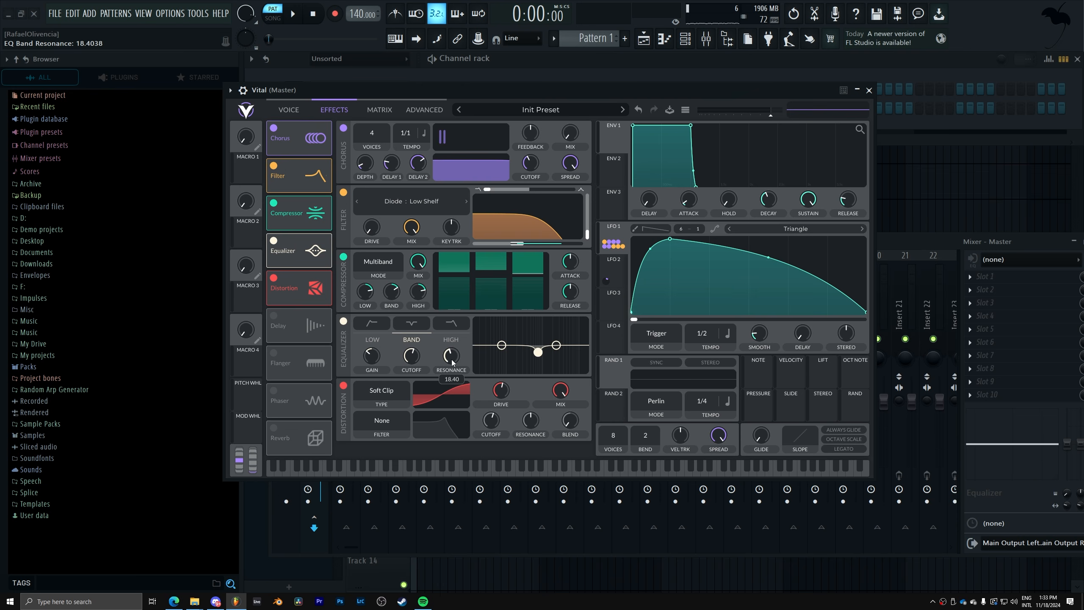
pyautogui.moveTo(411, 358); pyautogui.dragTo(413, 350)
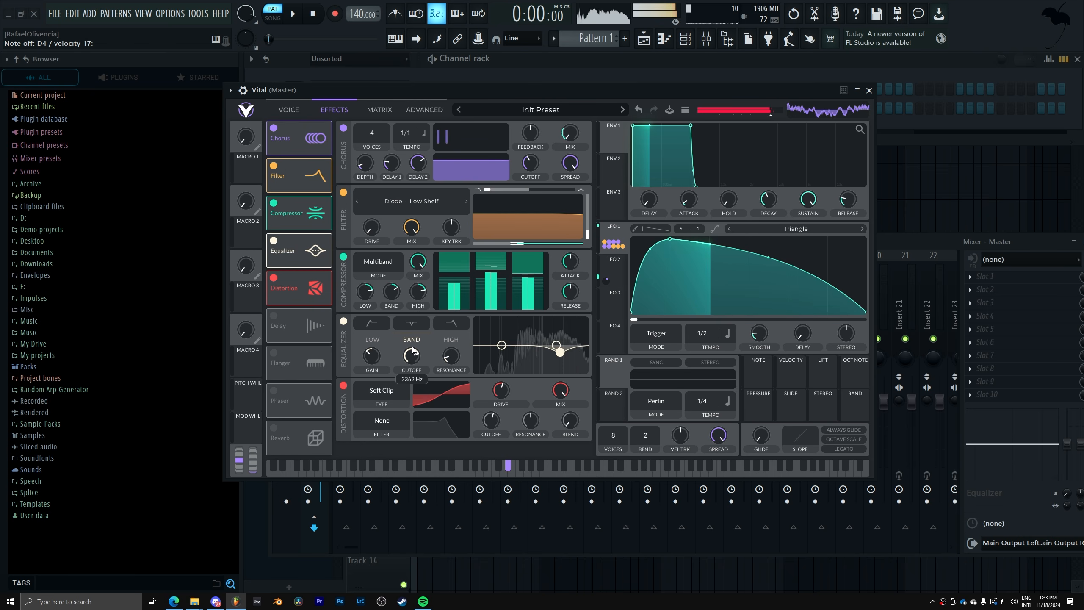
# Lower the equalizer's low-band cutoff to 8 semitones and modulate it with LFO 1 by about 51.46.
pyautogui.click(379, 337)
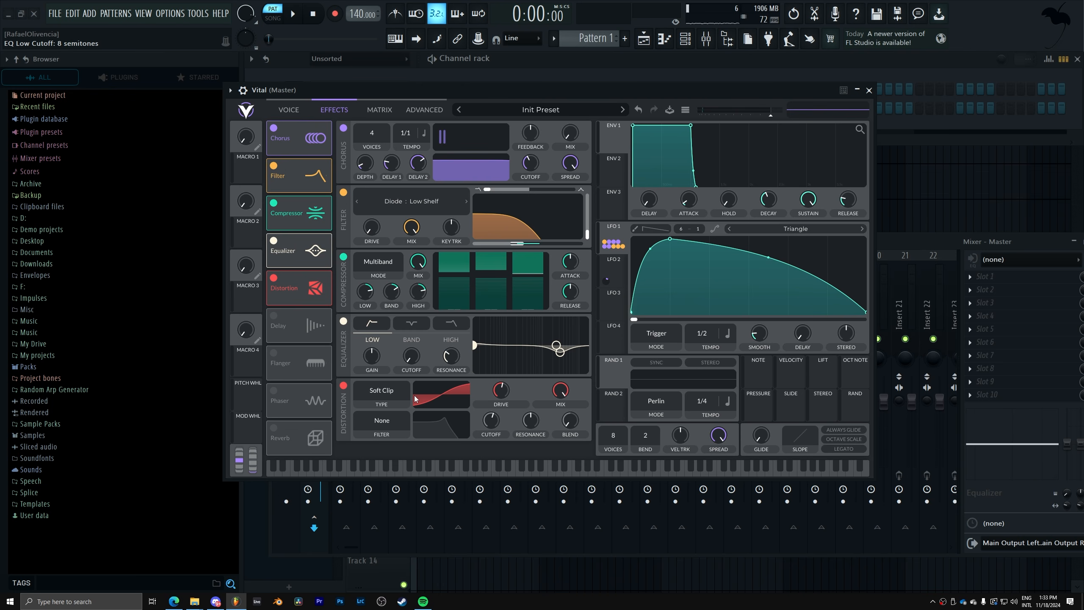
pyautogui.moveTo(621, 255); pyautogui.dragTo(507, 310)
pyautogui.moveTo(416, 355); pyautogui.dragTo(415, 388)
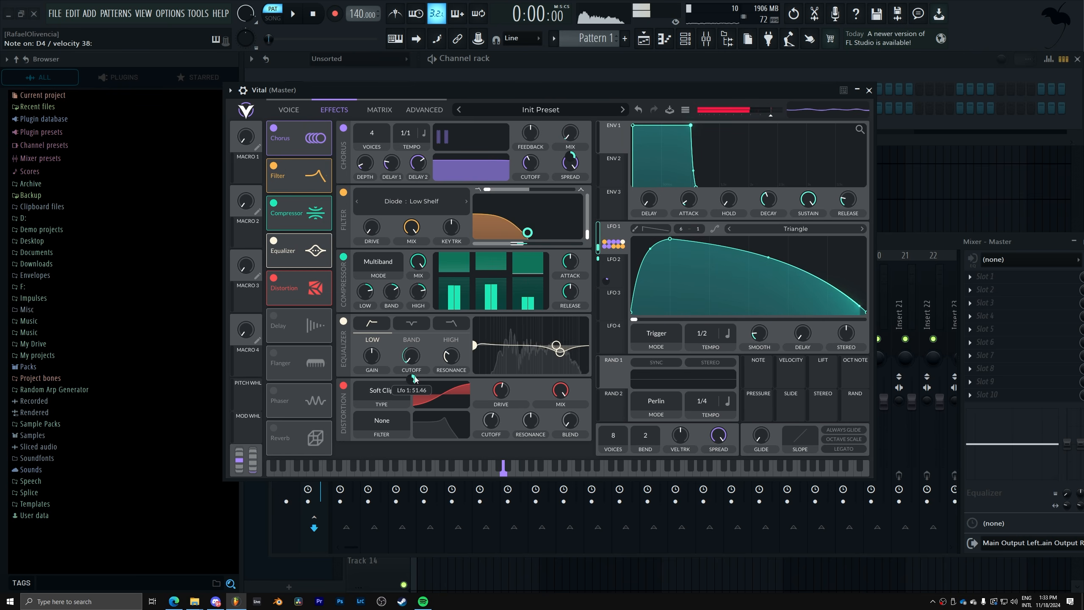
# Enable the White Noise sample at zero level, route it to Filter 1, and modulate its level with LFO 1 by about 0.109.
pyautogui.click(290, 110)
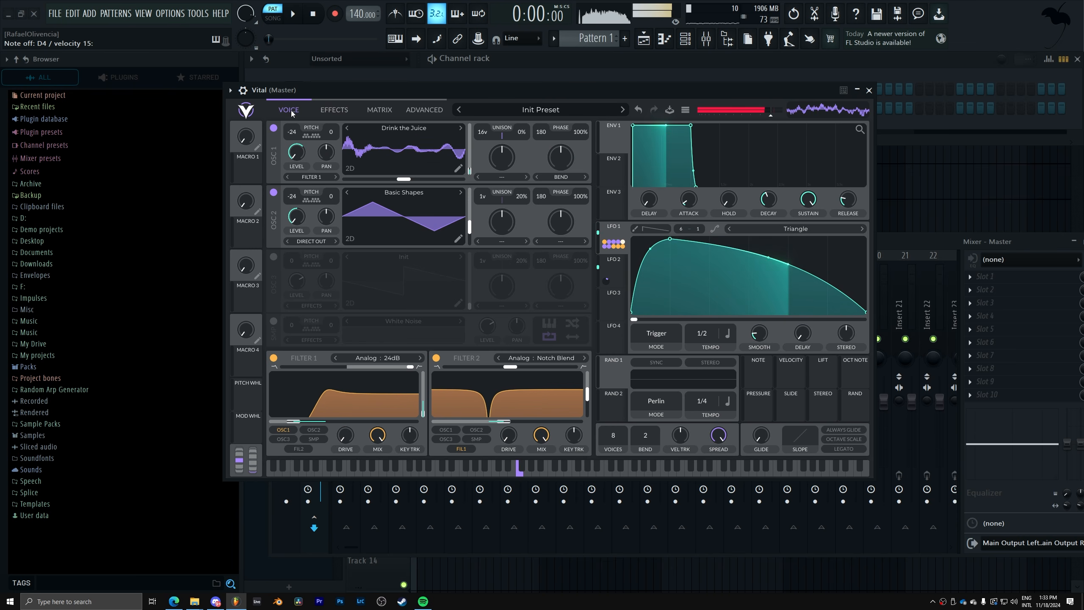
pyautogui.click(273, 321)
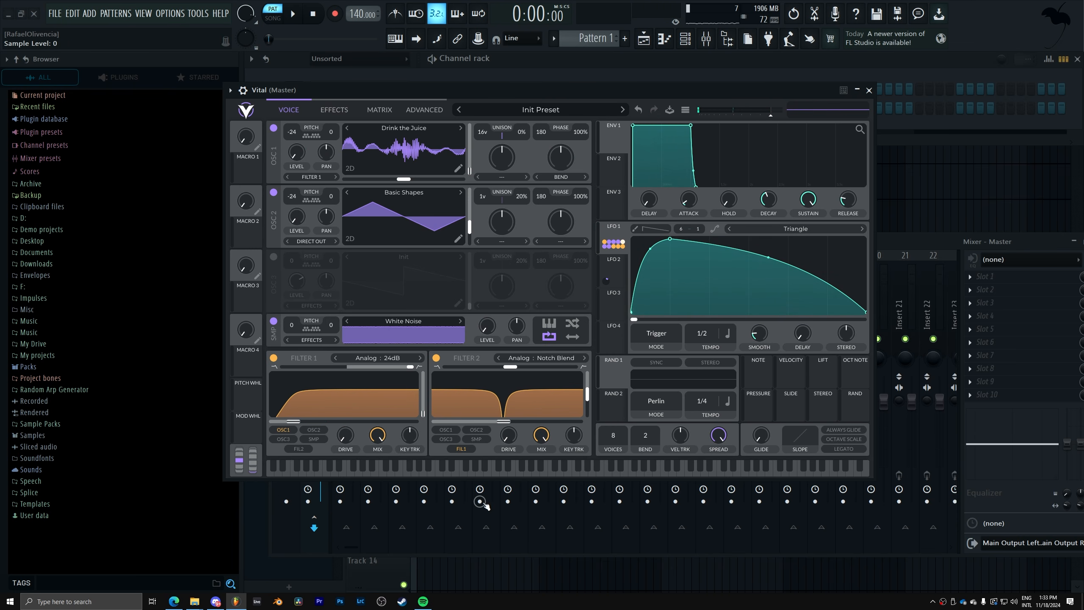
pyautogui.click(316, 336)
pyautogui.click(314, 351)
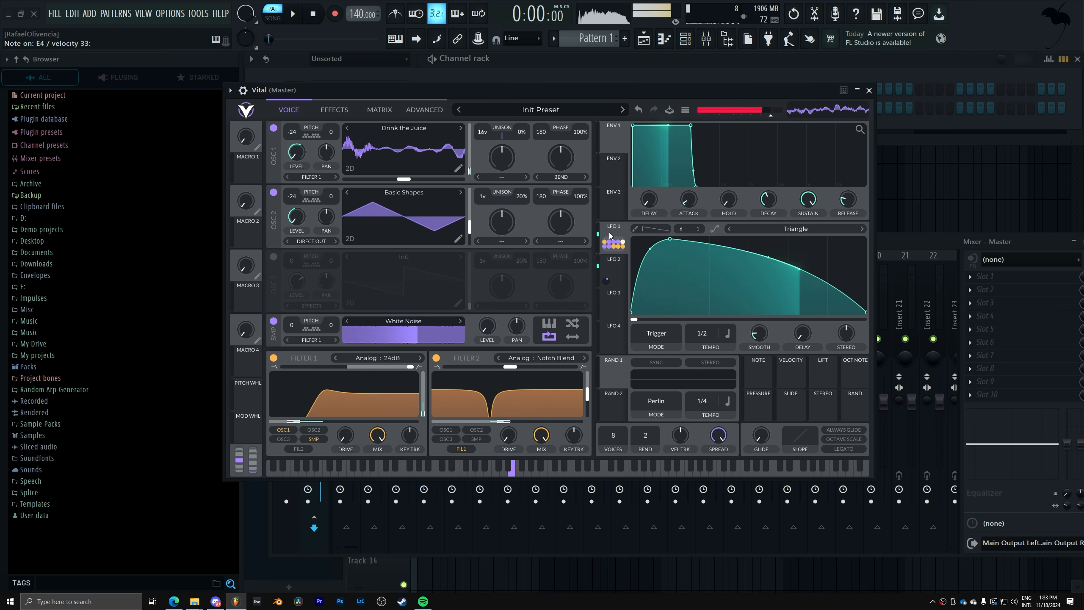
pyautogui.moveTo(610, 242); pyautogui.dragTo(487, 387)
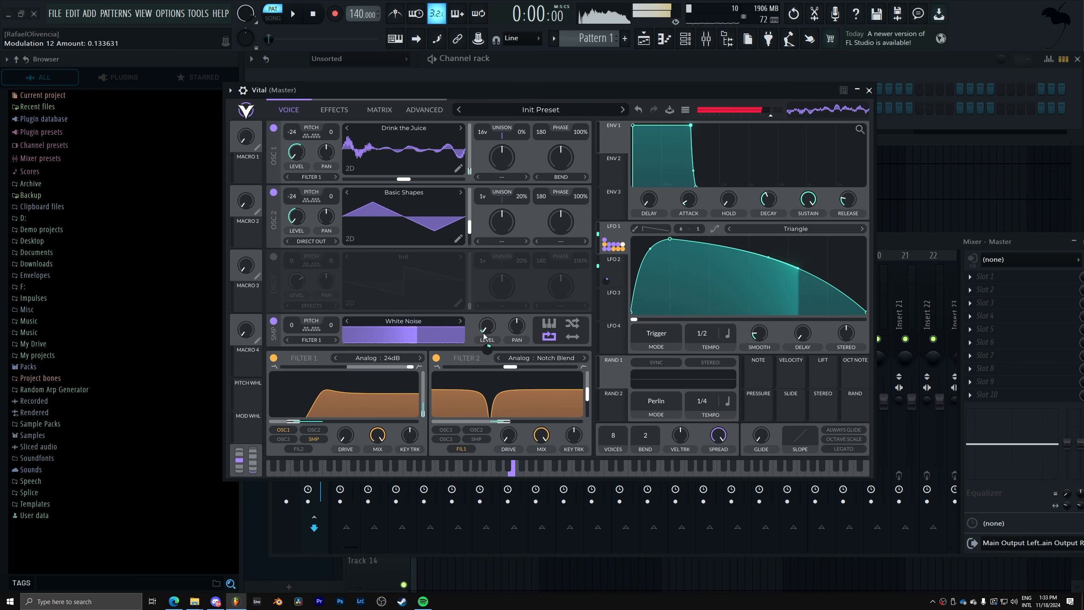
pyautogui.moveTo(487, 349); pyautogui.dragTo(487, 352)
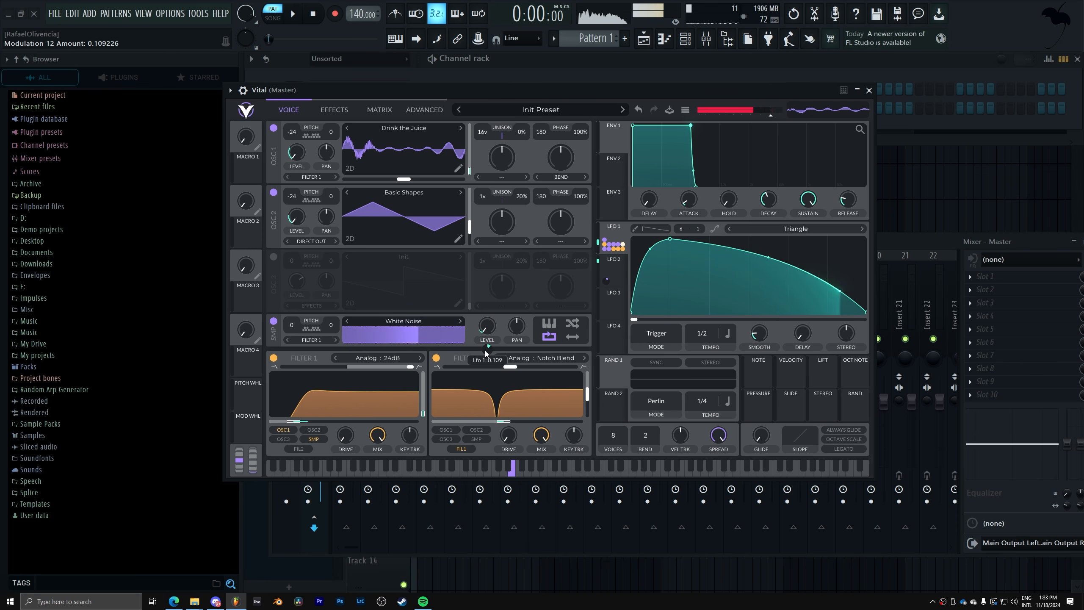
# Set oscillator 1's unison distortion spread to about -64.67%.
pyautogui.click(333, 115)
pyautogui.click(418, 115)
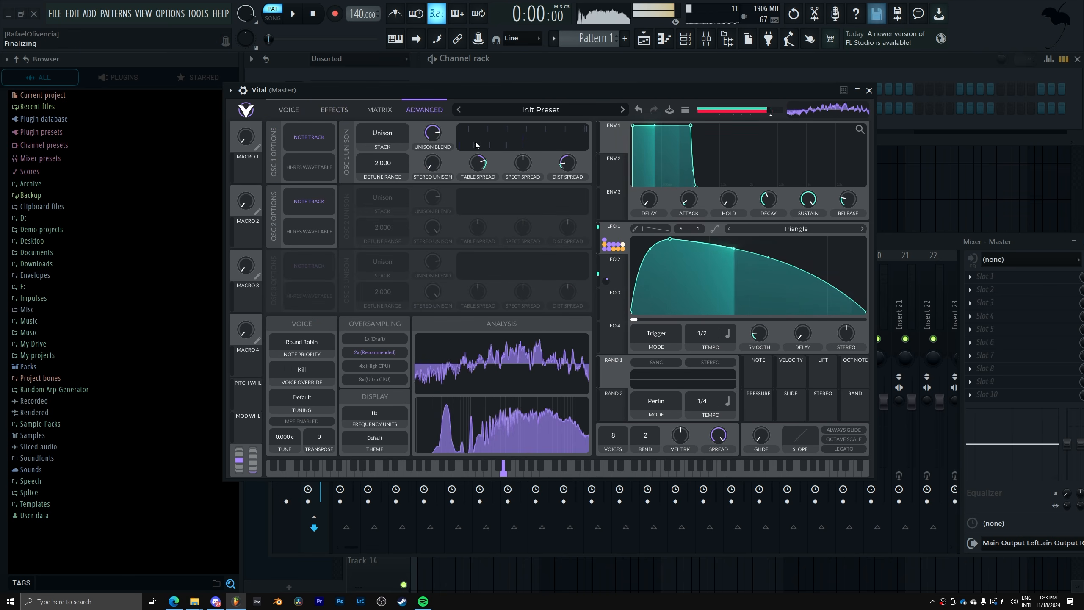
pyautogui.moveTo(580, 120); pyautogui.dragTo(579, 175)
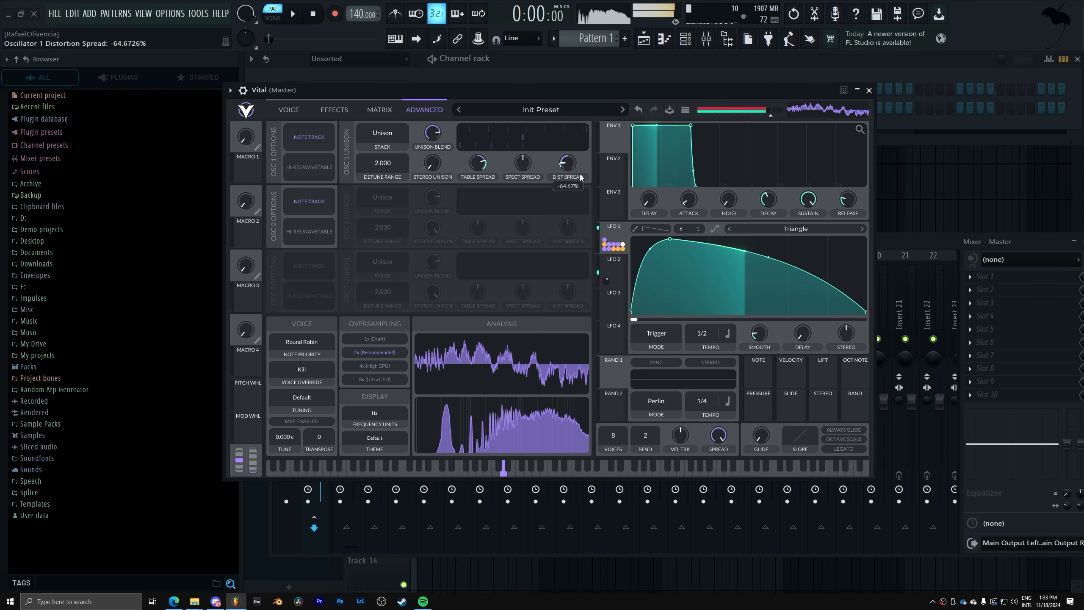
# Apply the Vocode spectral morph to oscillator 1 and raise its amount to roughly three quarters.
pyautogui.click(287, 112)
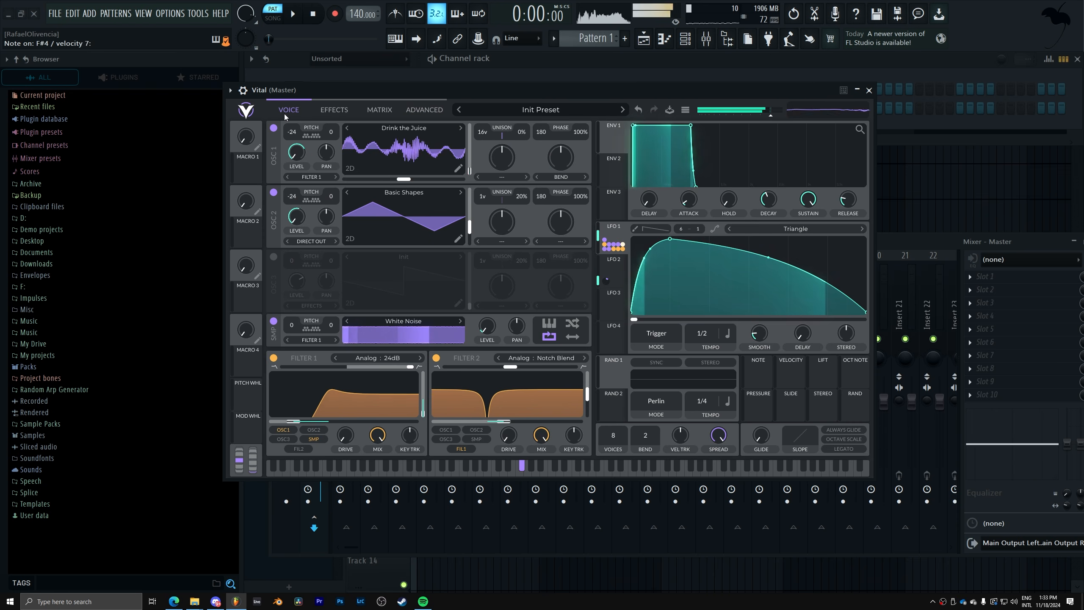
pyautogui.click(505, 176)
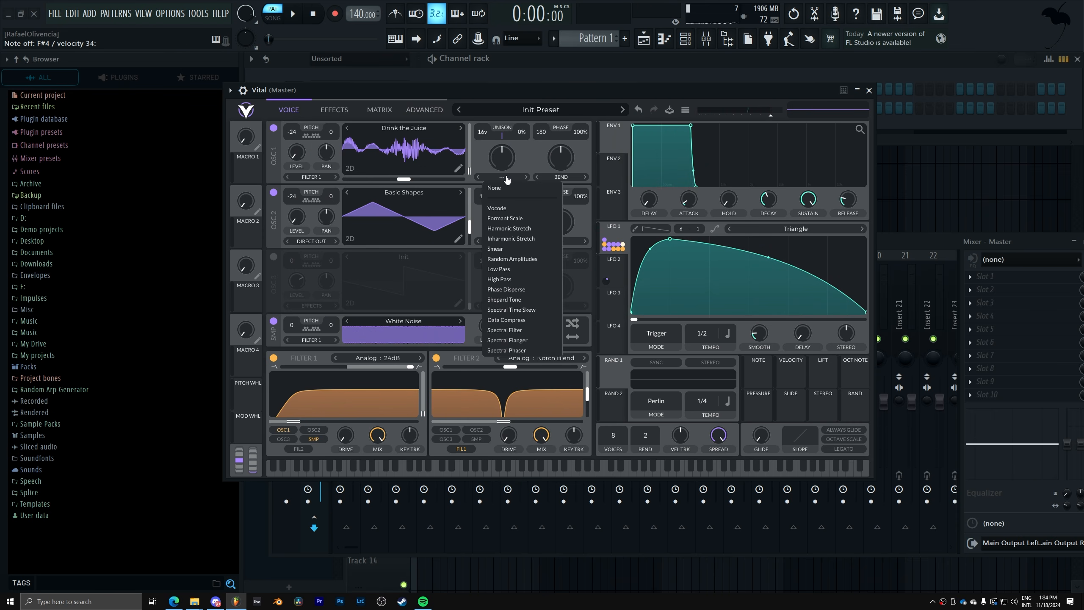
pyautogui.click(512, 208)
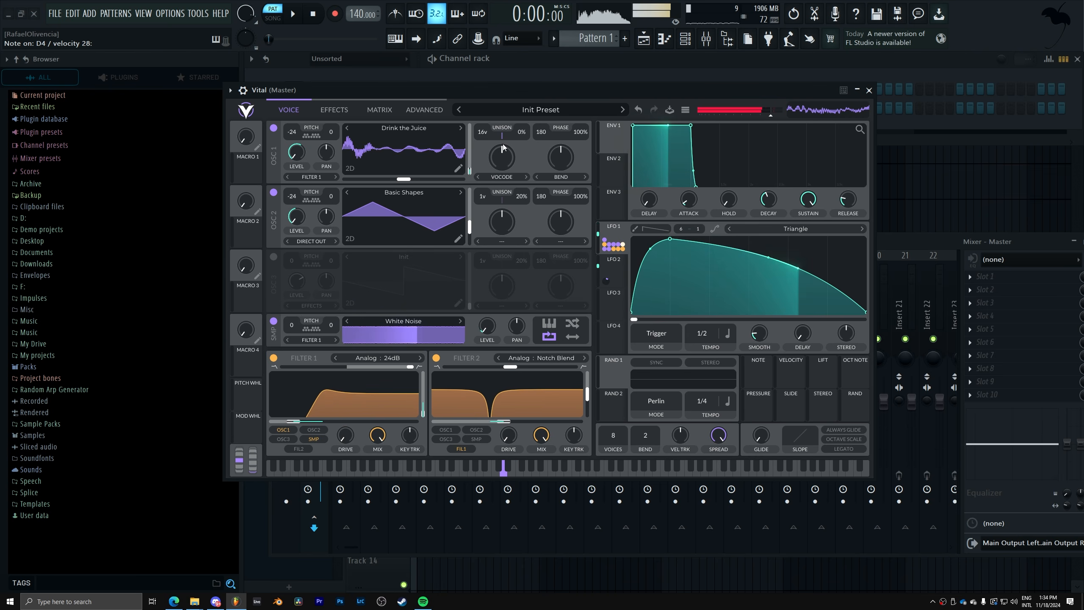
pyautogui.moveTo(503, 147); pyautogui.dragTo(511, 144)
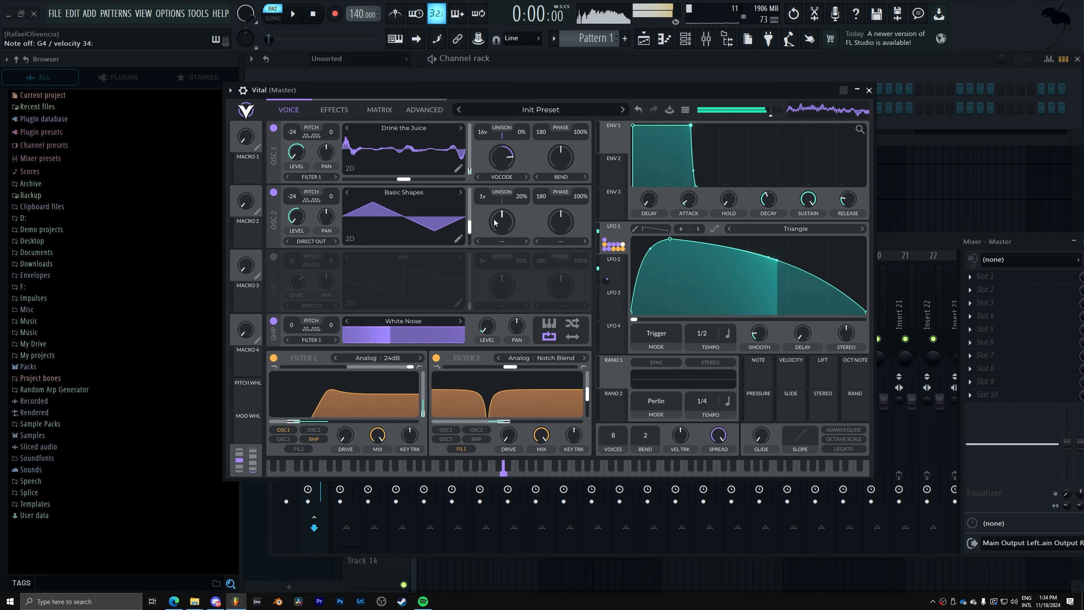
# Set oscillator 1's unison spectral spread to about 19.52%.
pyautogui.click(372, 113)
pyautogui.click(424, 112)
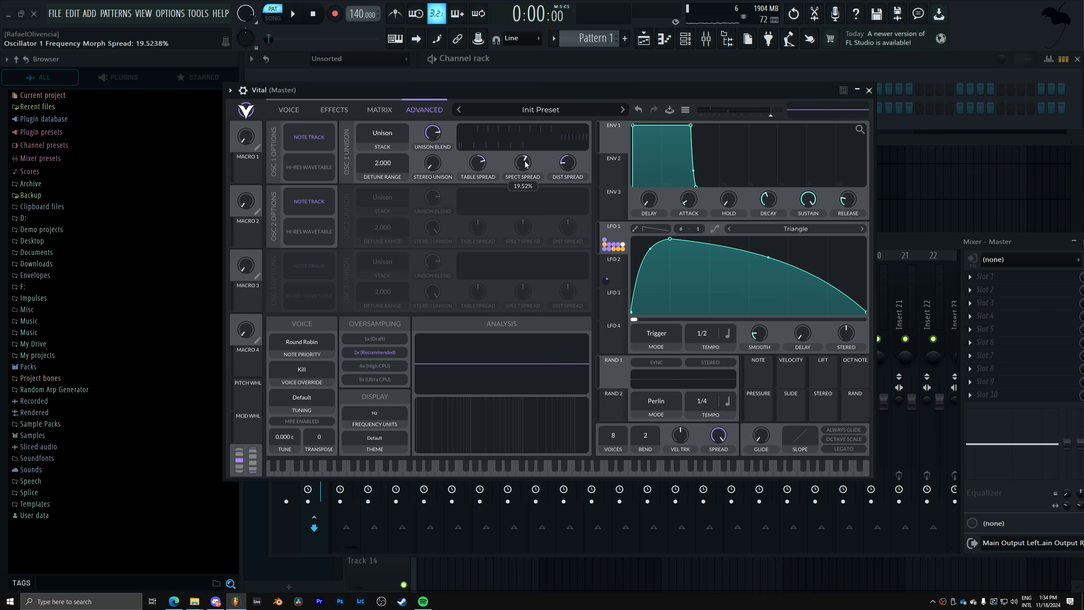
pyautogui.click(308, 111)
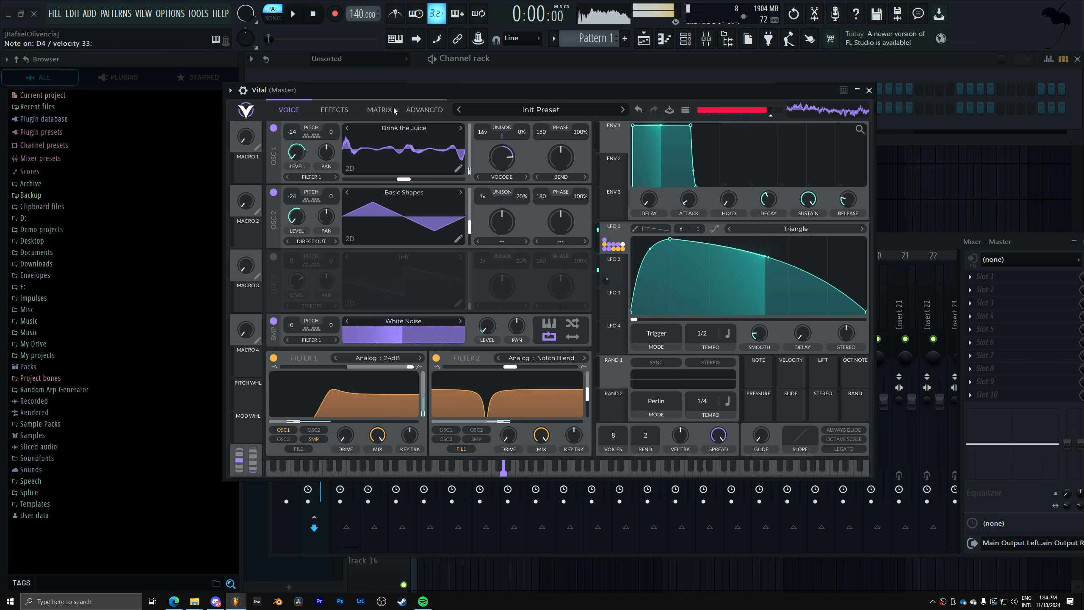
pyautogui.click(422, 110)
pyautogui.click(288, 109)
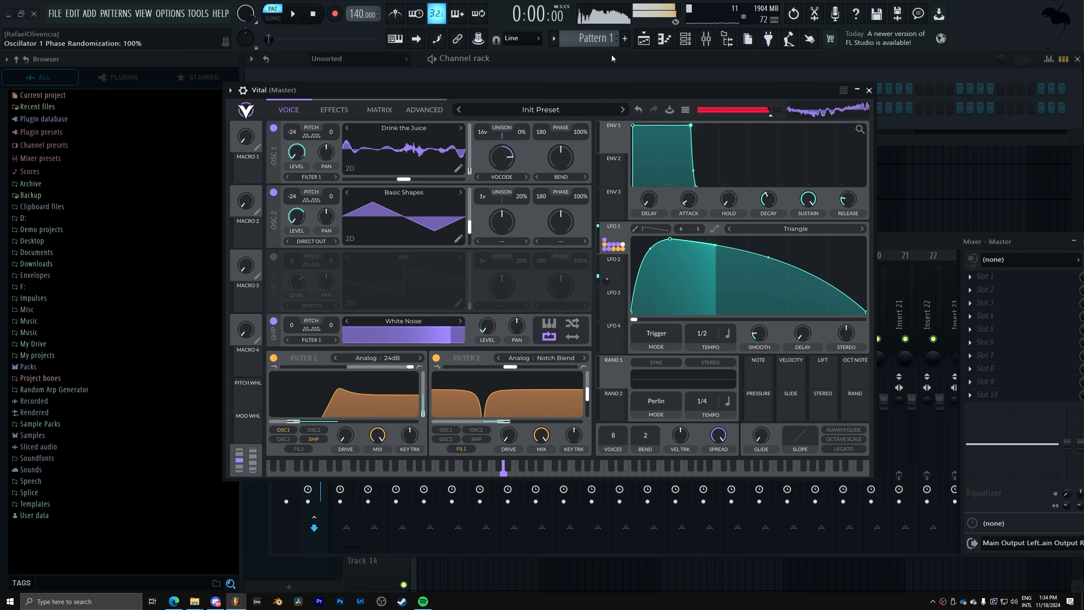
# Set oscillator 1's phase randomization to 0% and its unison detune to 3%.
pyautogui.doubleClick(580, 133)
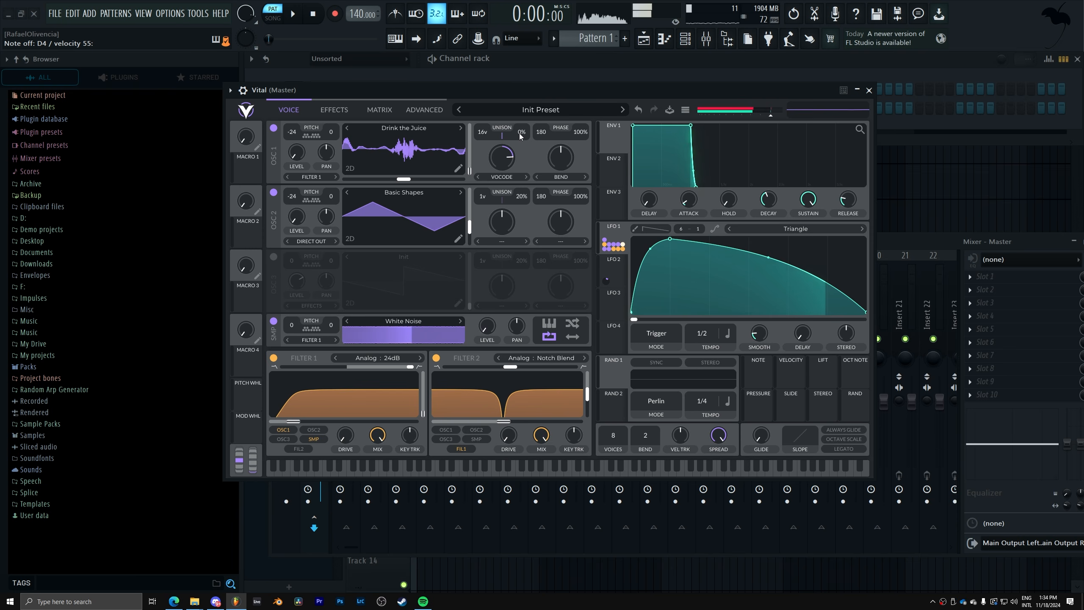
pyautogui.moveTo(526, 130); pyautogui.dragTo(530, 125)
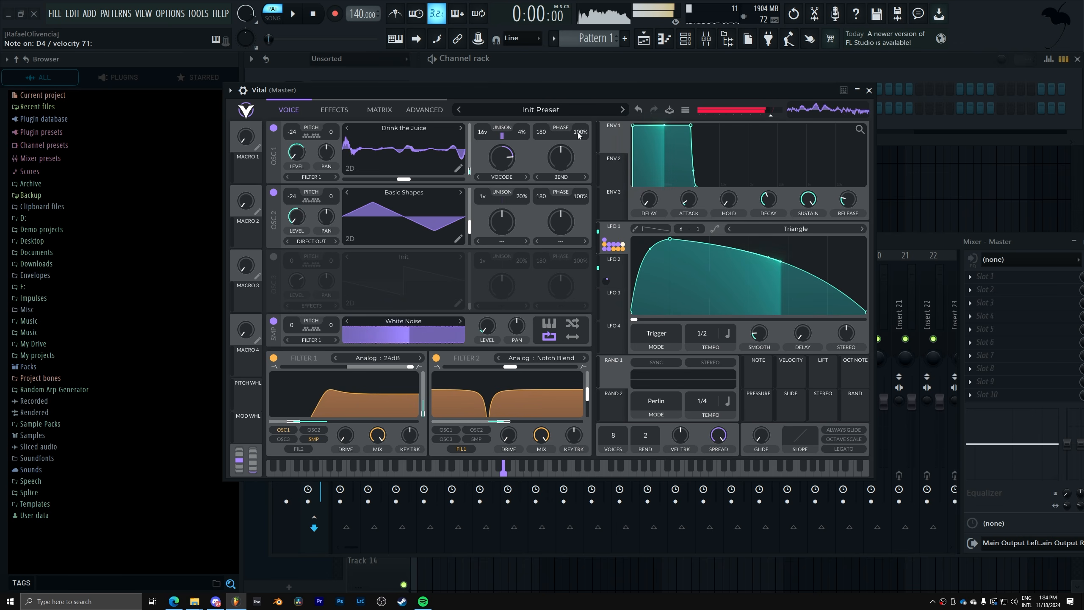
pyautogui.moveTo(577, 133); pyautogui.dragTo(547, 274)
pyautogui.moveTo(523, 133); pyautogui.dragTo(527, 136)
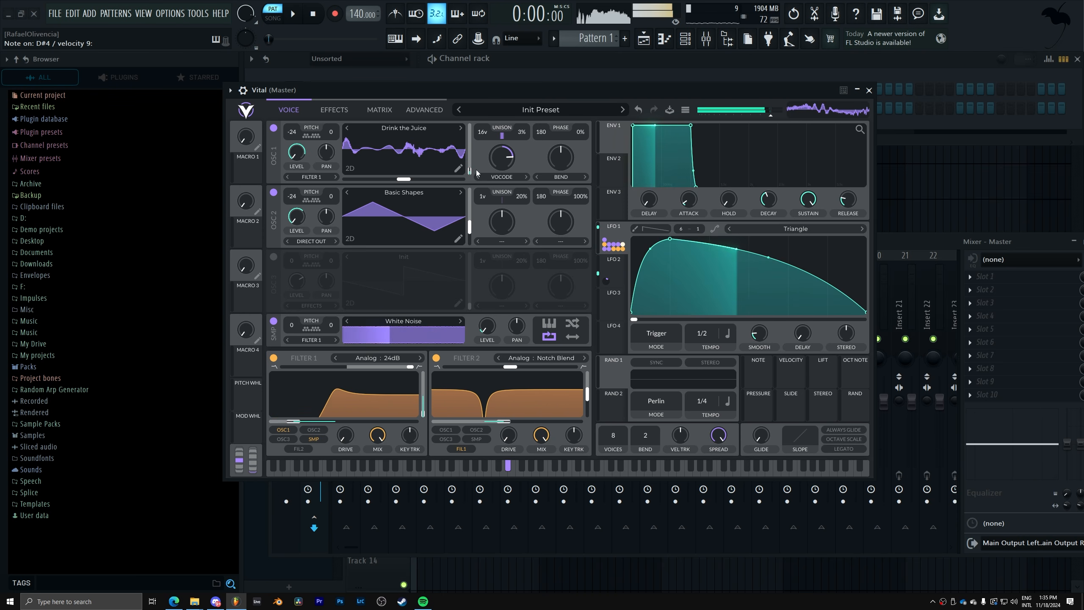
# Raise oscillator 1's wave frame and set its unison table spread to about 15.54.
pyautogui.moveTo(473, 175)
pyautogui.mouseDown()
pyautogui.moveTo(472, 148)
pyautogui.moveTo(471, 175)
pyautogui.mouseUp()
pyautogui.click(424, 110)
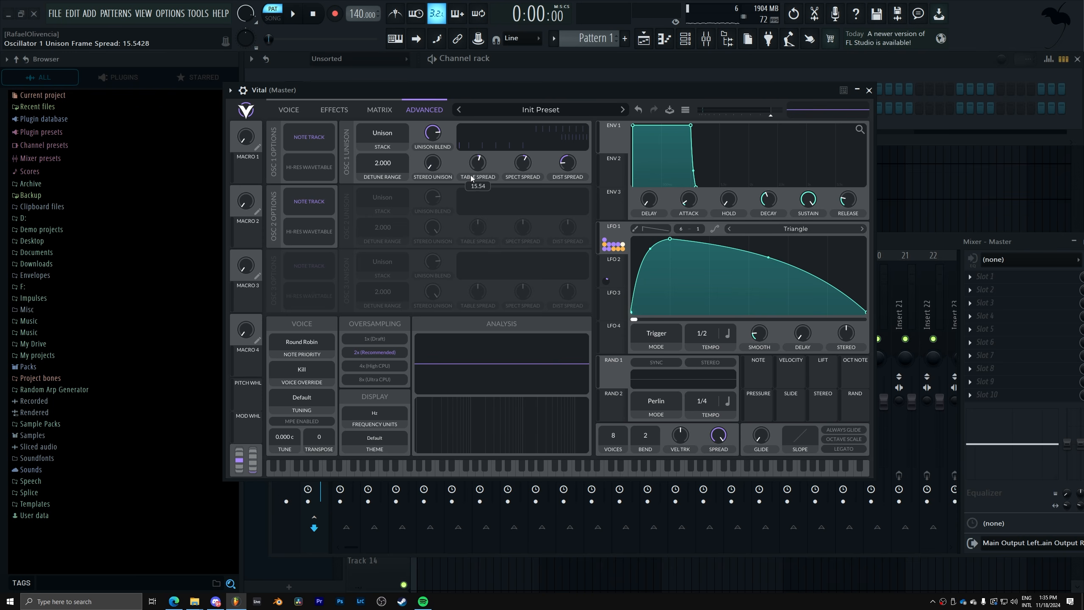
pyautogui.click(301, 111)
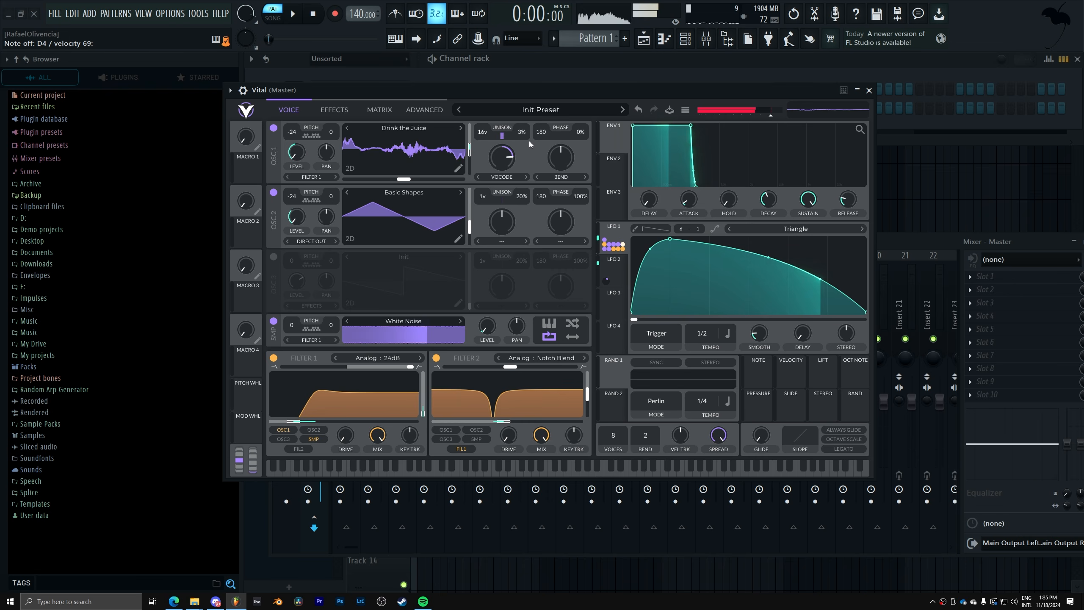
# Fine-tune oscillator 1's unison detune to 3%, adjust its detune power, and raise its phase randomization to about 21%.
pyautogui.moveTo(528, 140); pyautogui.dragTo(525, 128)
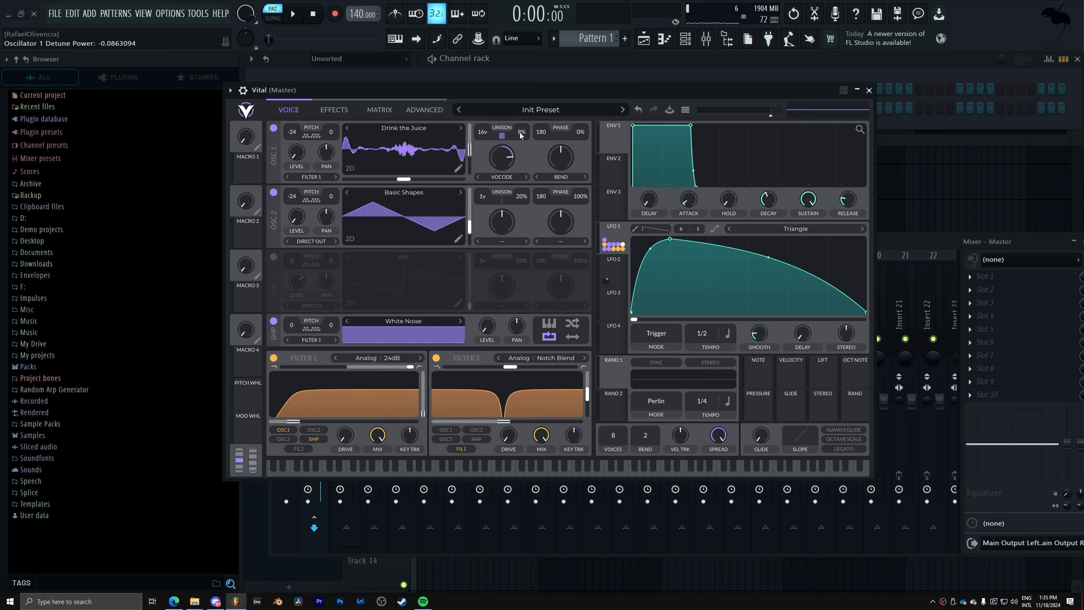
pyautogui.moveTo(519, 134)
pyautogui.mouseDown()
pyautogui.moveTo(528, 120)
pyautogui.moveTo(530, 149)
pyautogui.mouseUp()
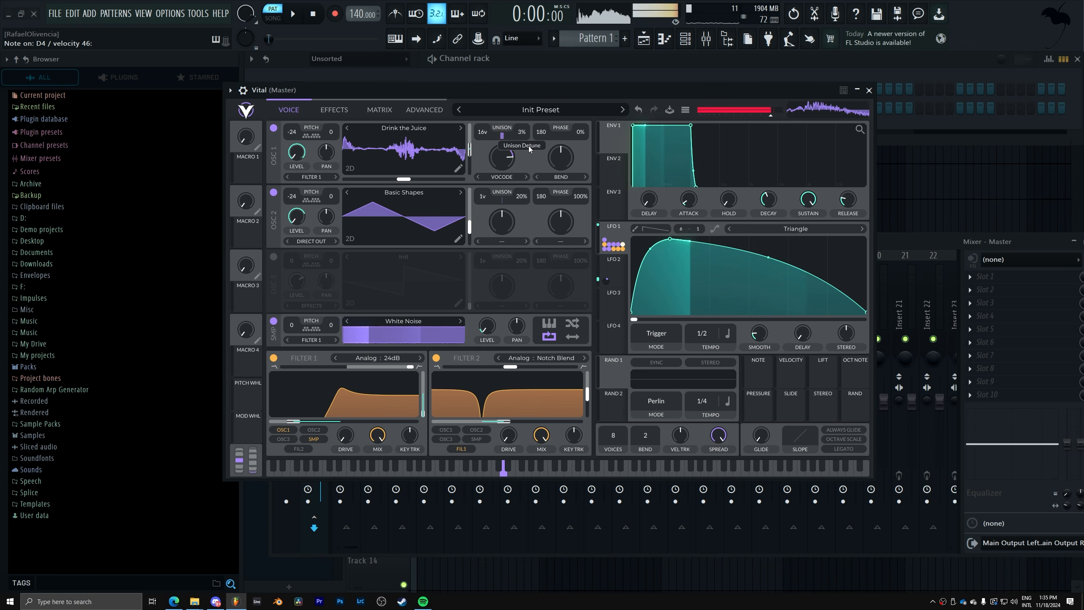
pyautogui.moveTo(503, 135); pyautogui.dragTo(514, 161)
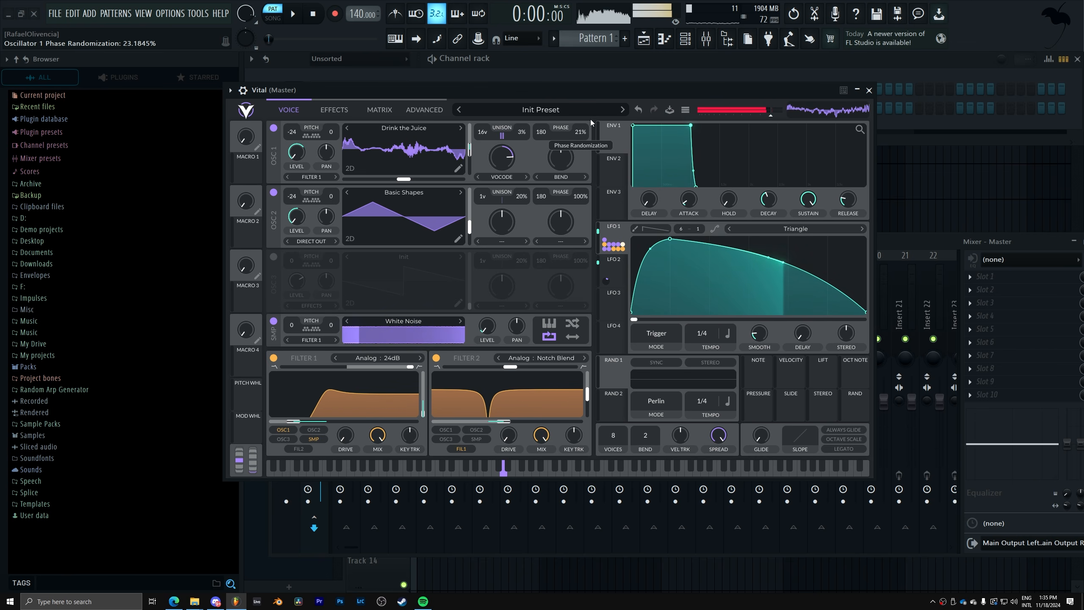
pyautogui.moveTo(590, 119); pyautogui.dragTo(602, 46)
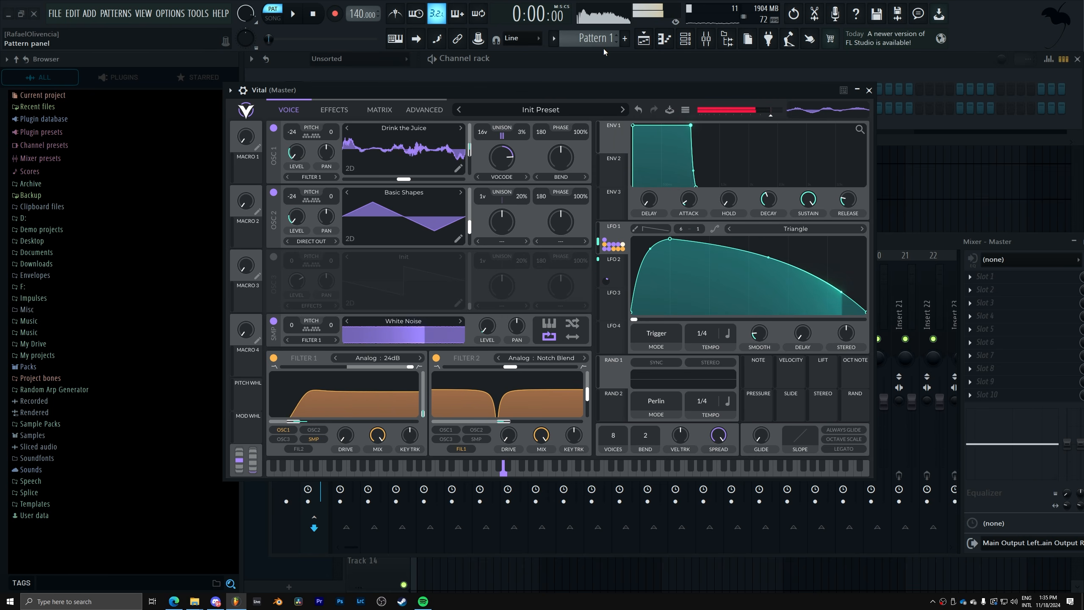